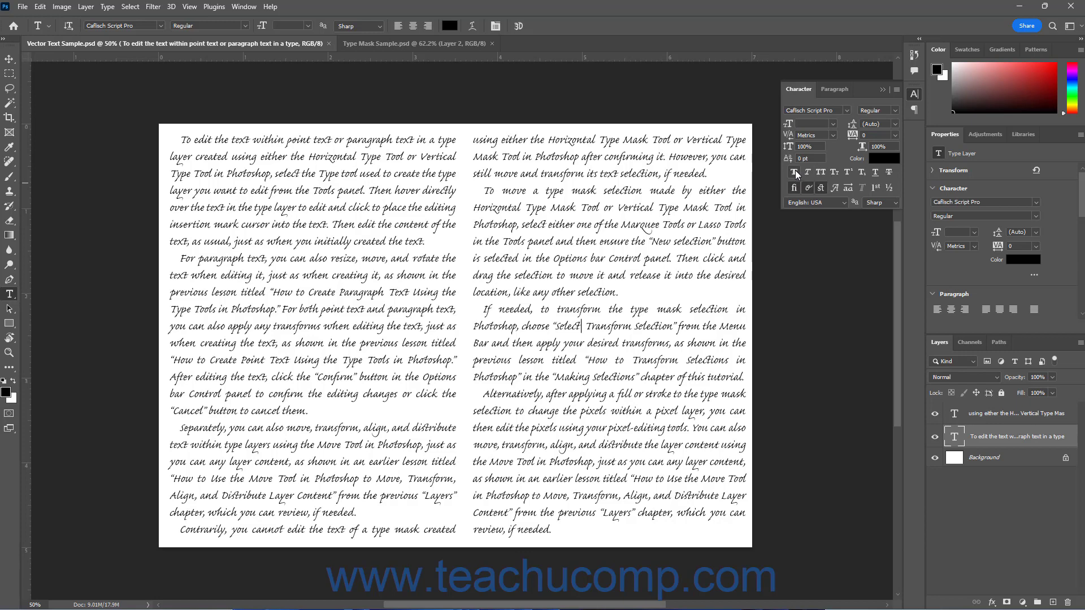
# - Collapse the open character settings and place the text cursor in the left column's paragraph text with the Horizontal Type Tool
pyautogui.click(913, 94)
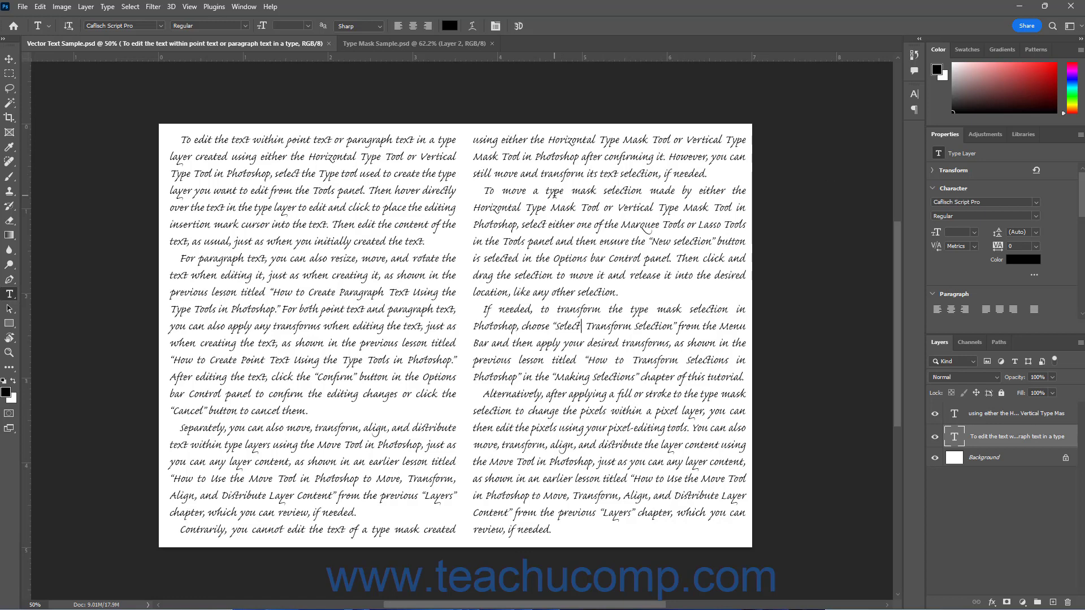
pyautogui.click(187, 213)
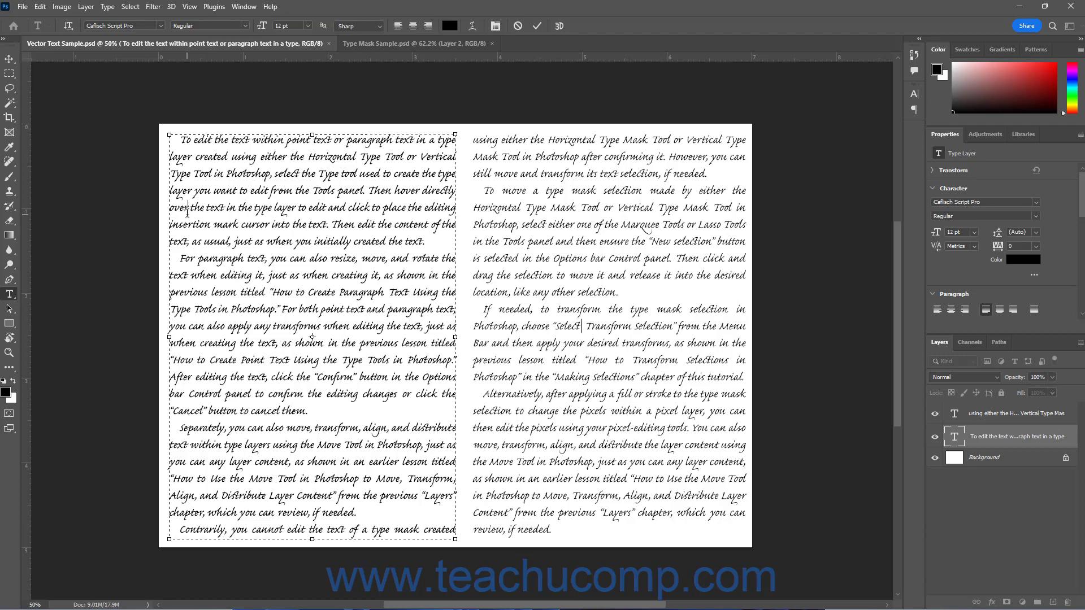
pyautogui.click(13, 298)
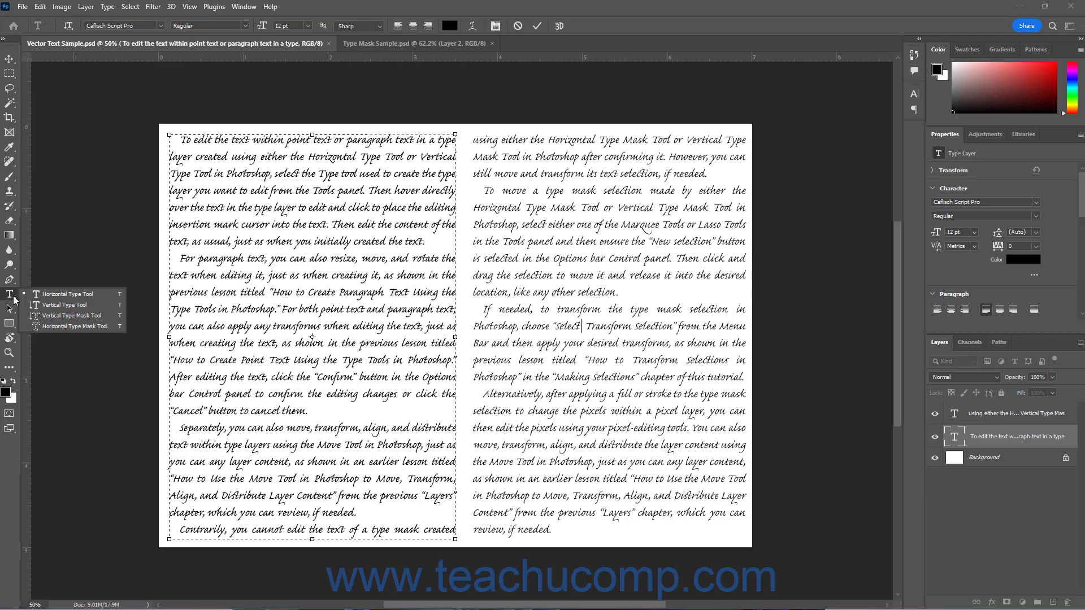
pyautogui.click(13, 296)
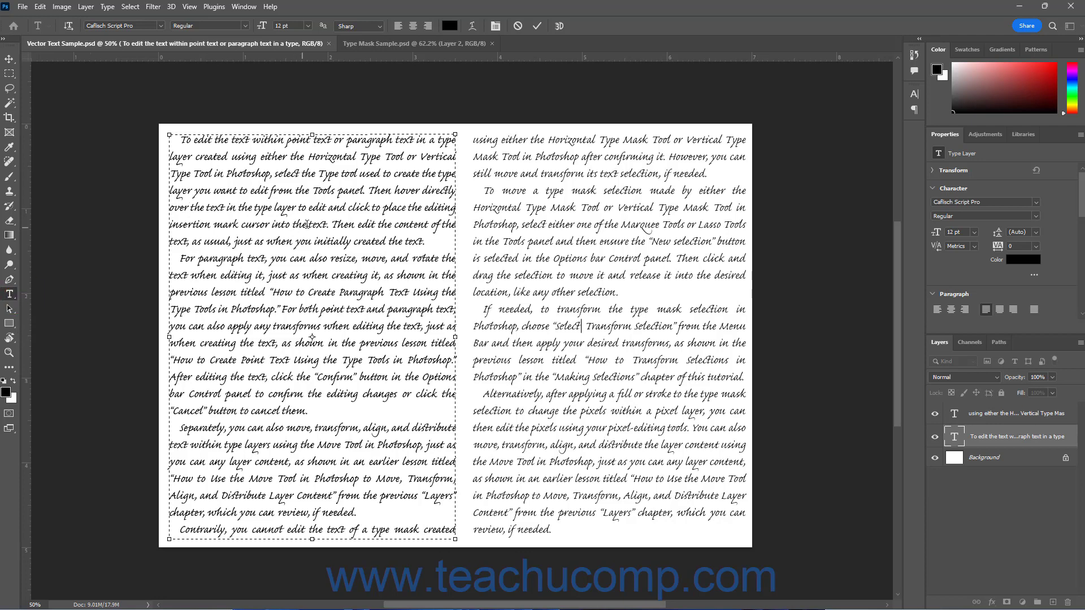
# - Examine the Warp Text style setting for the left text column and leave without applying a warp
pyautogui.click(472, 26)
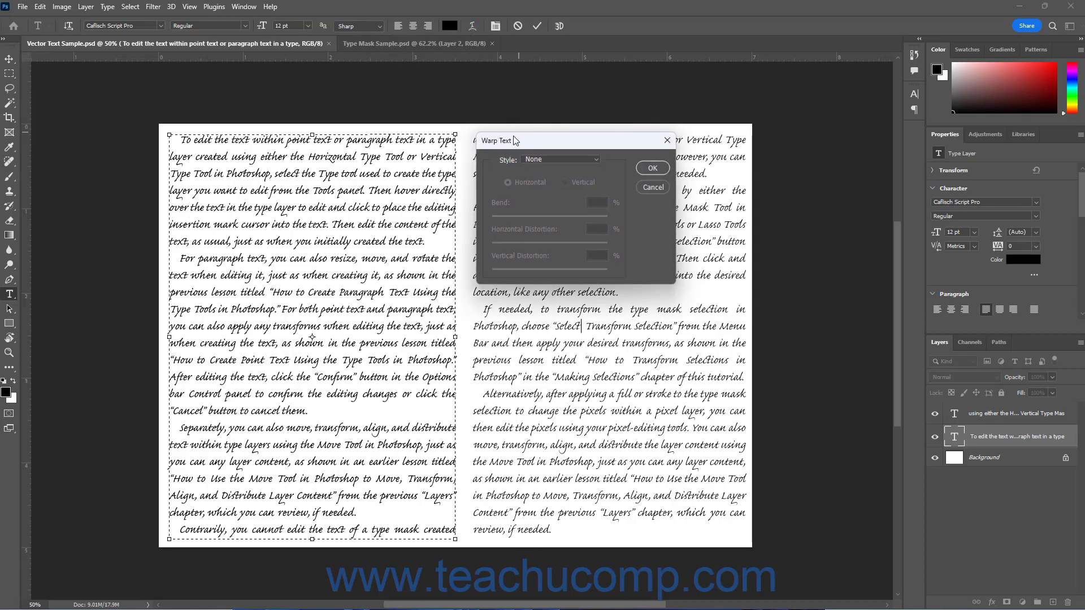
pyautogui.click(529, 160)
pyautogui.click(529, 160)
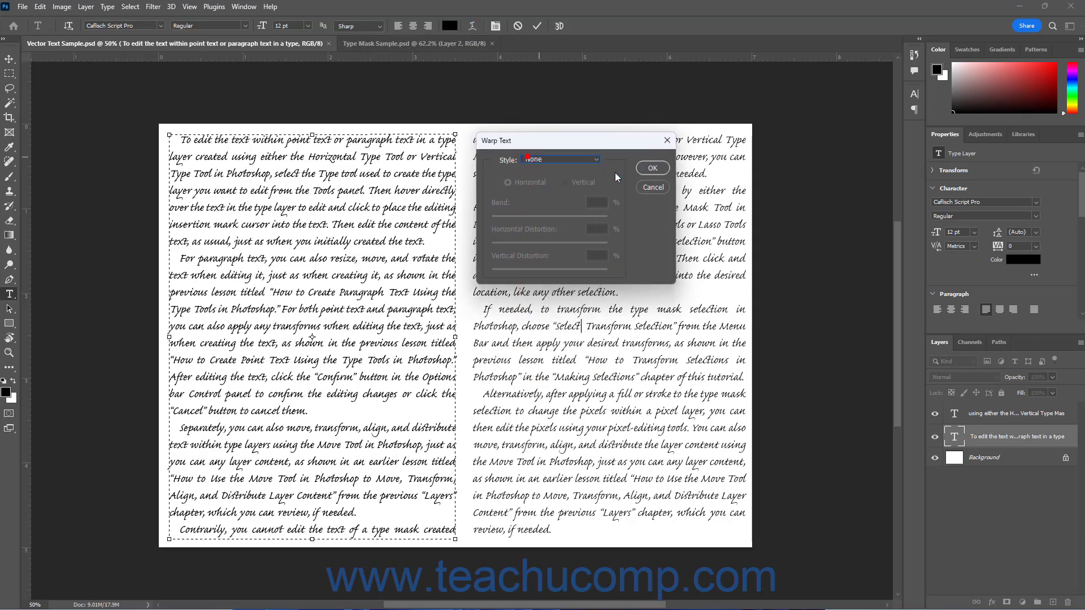
pyautogui.click(649, 186)
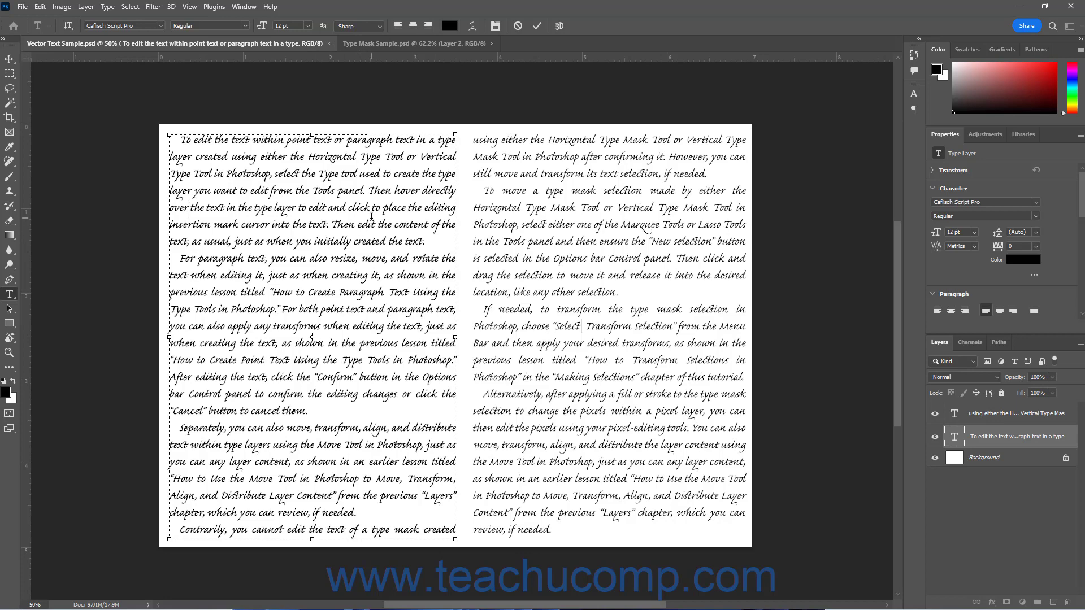
# - Compare the type layers in Vector Text Sample.psd with the pixel-based Daffodils text in Type Mask Sample.psd
pyautogui.click(406, 43)
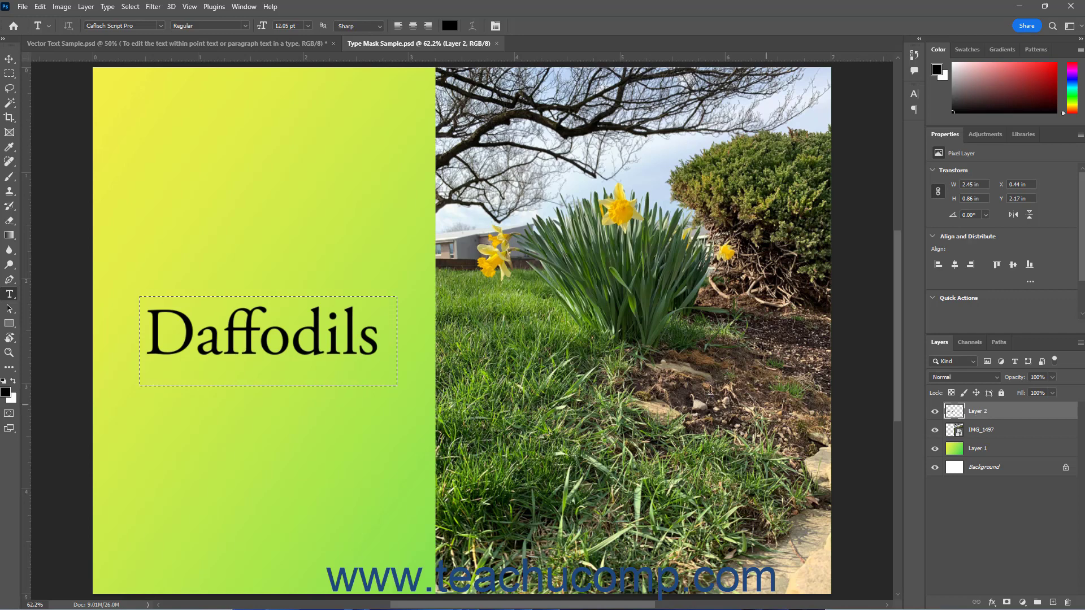
pyautogui.click(260, 46)
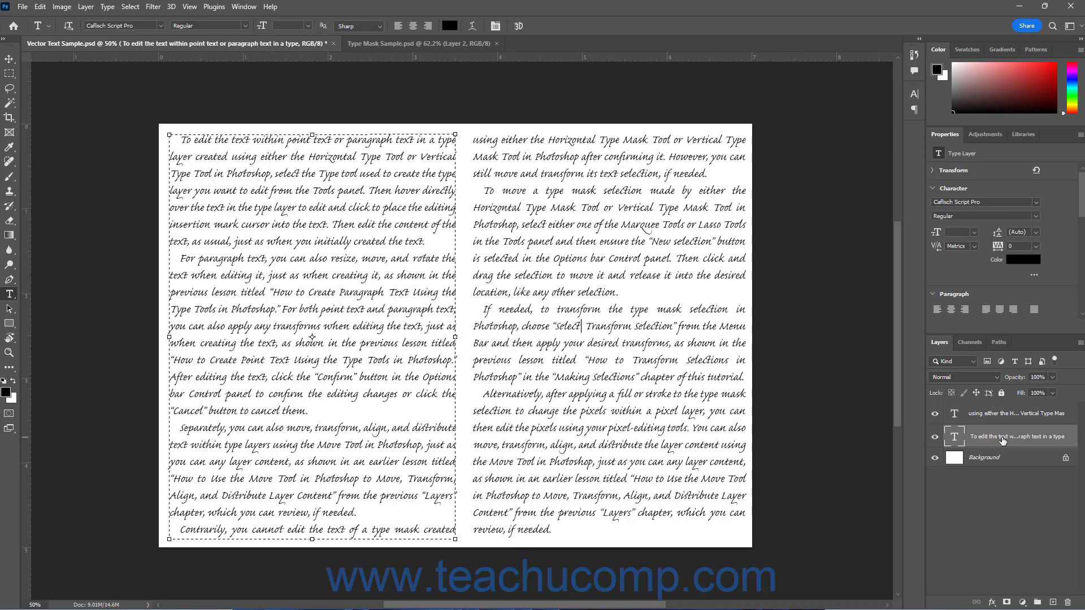
pyautogui.click(431, 44)
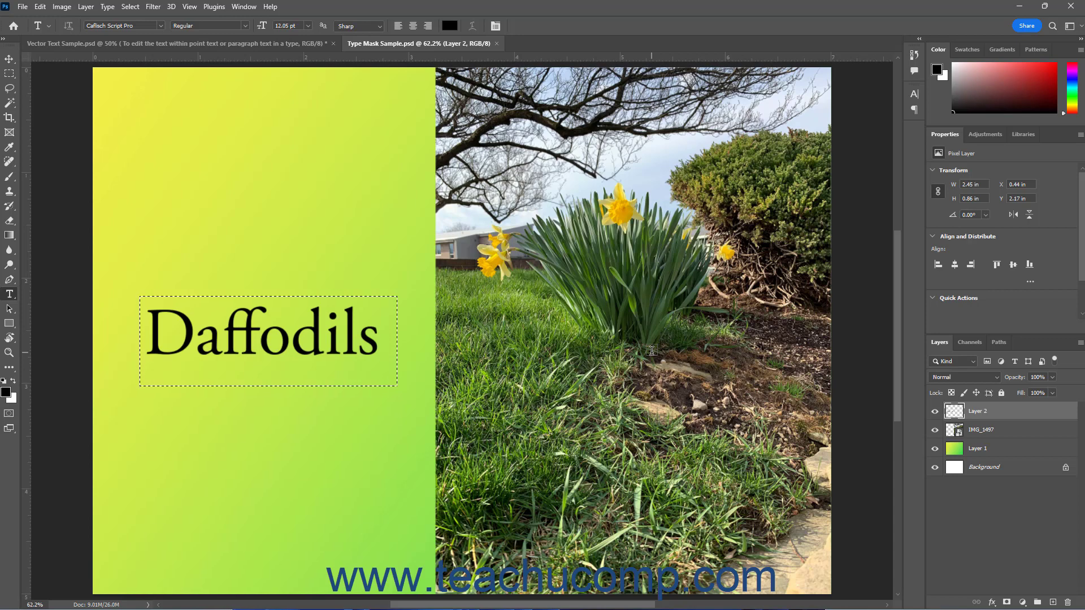
pyautogui.click(267, 45)
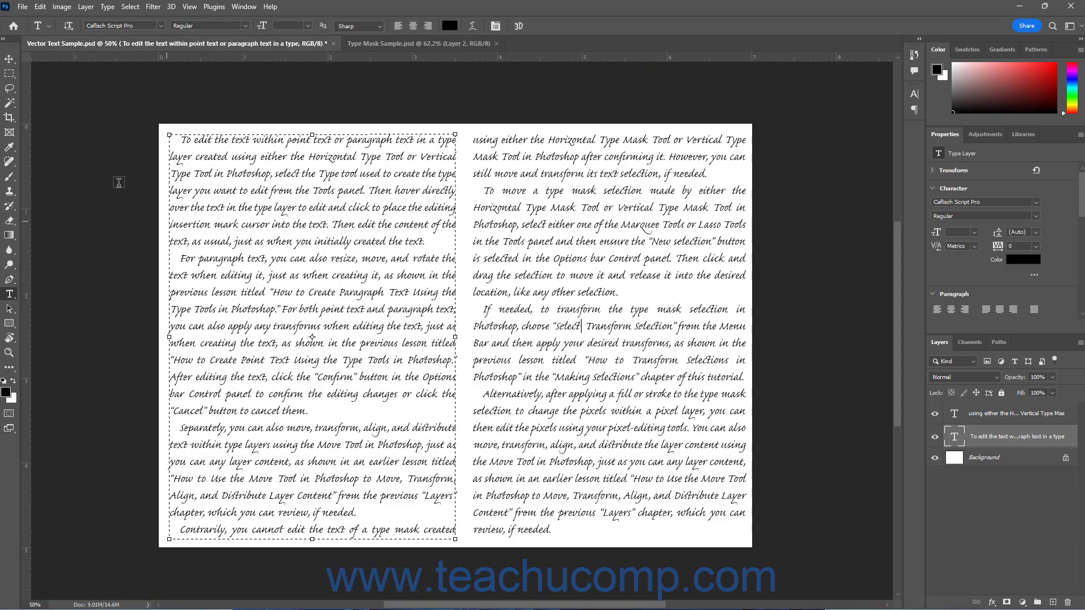
# - Try the Warp transform on the left text column to examine its warp options
pyautogui.click(41, 6)
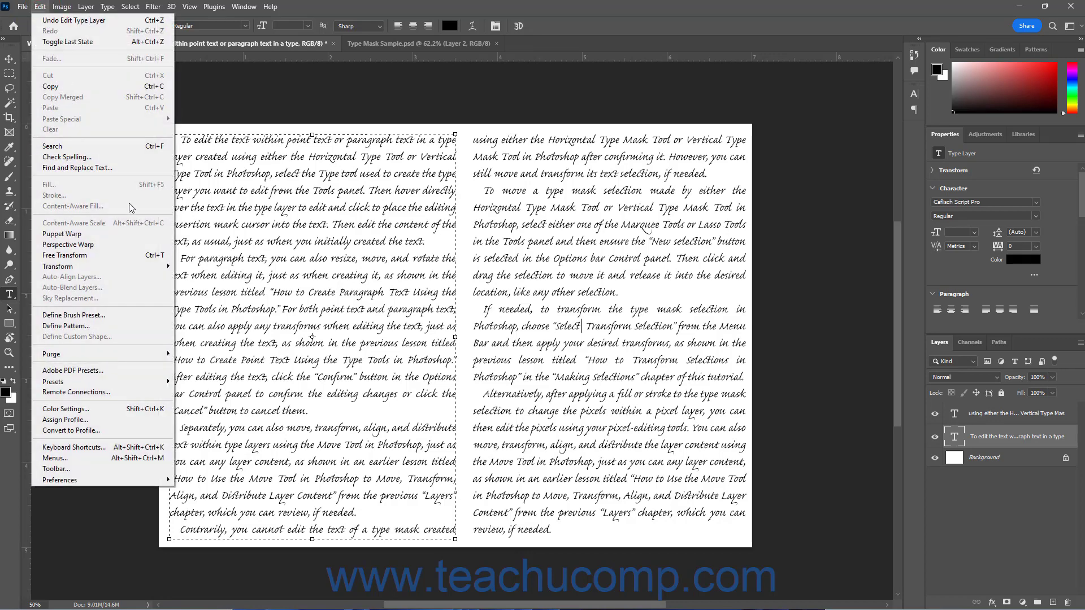
pyautogui.moveTo(146, 267)
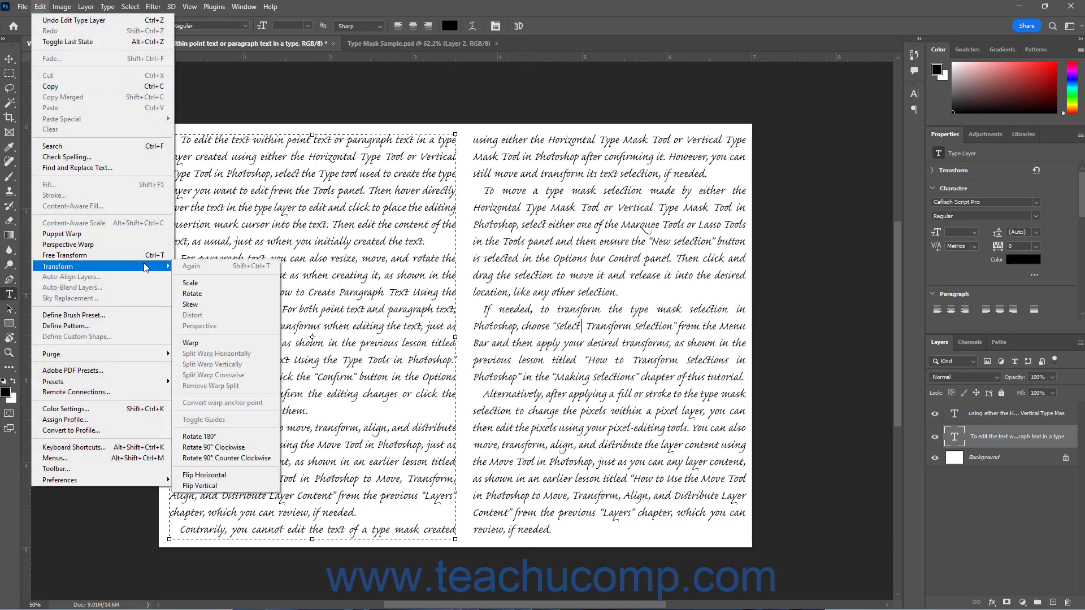
pyautogui.click(225, 343)
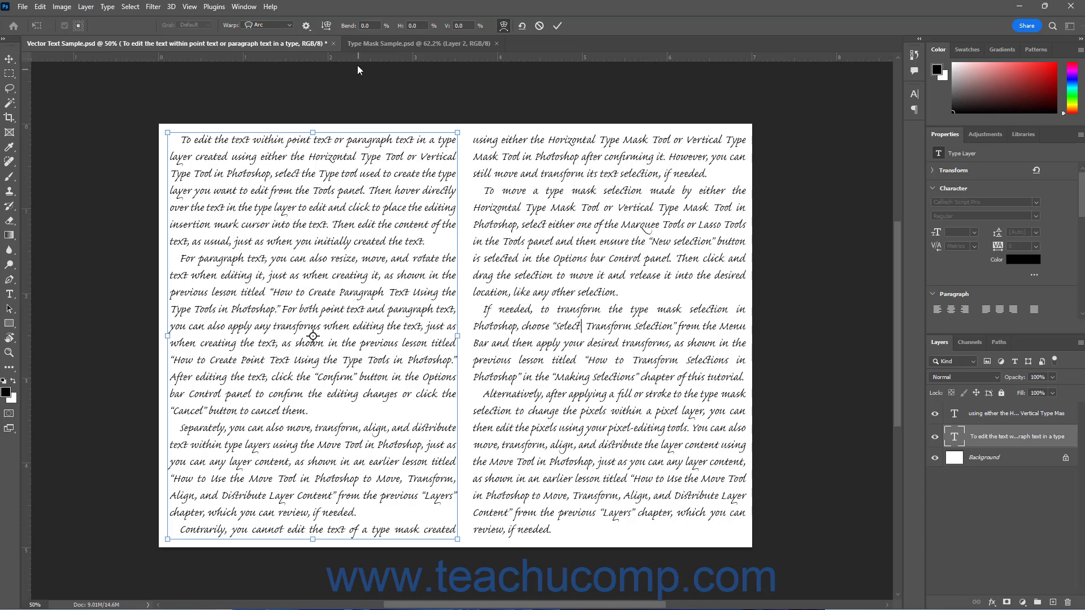
# - Try the Warp transform on the selected Daffodils pixels of Layer 2 in Type Mask Sample.psd
pyautogui.click(372, 43)
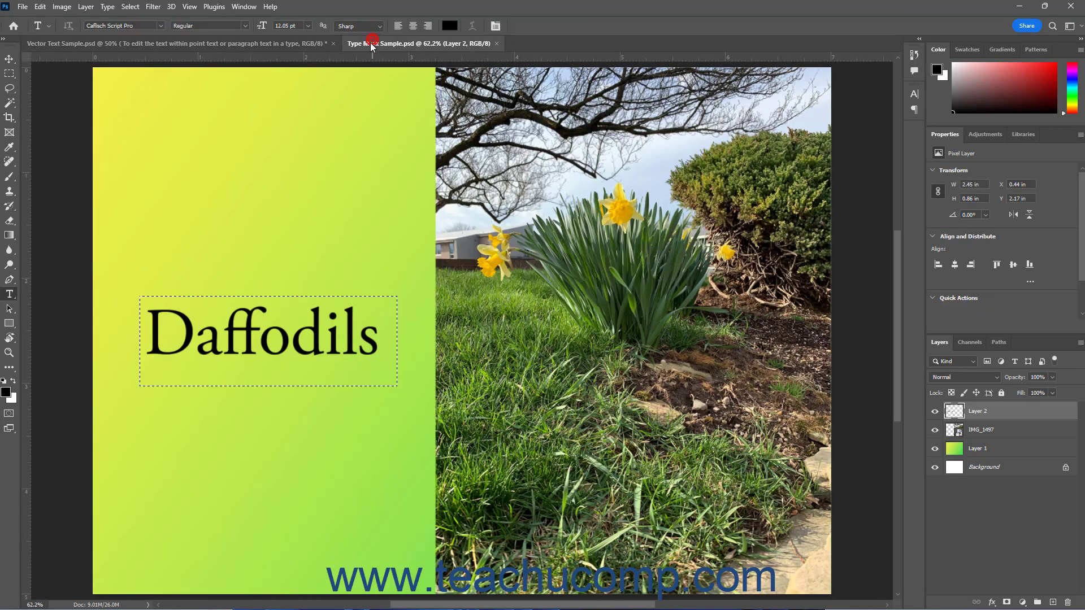
pyautogui.click(40, 6)
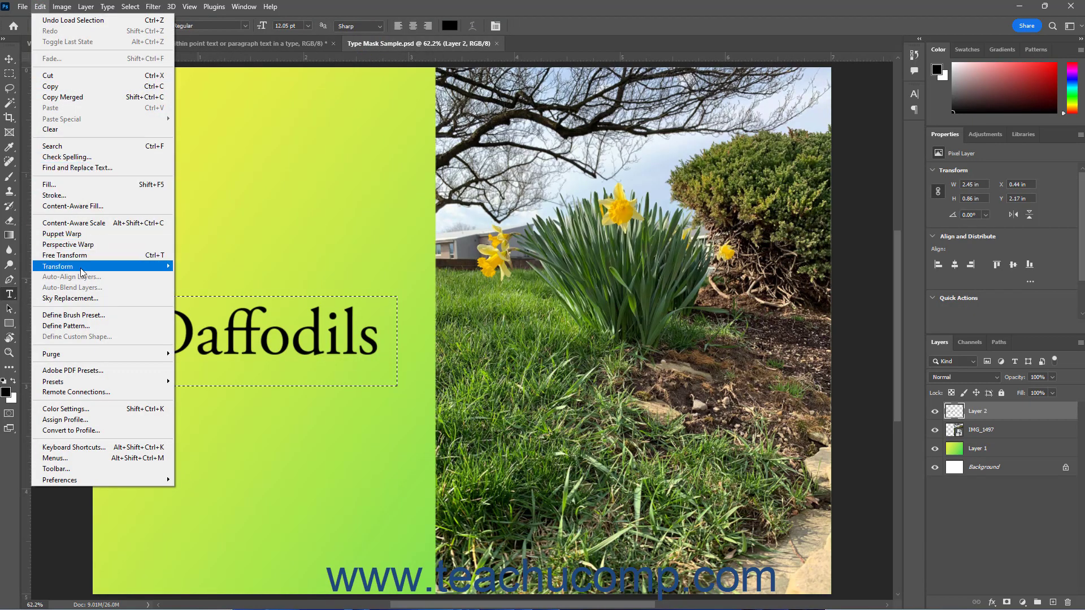
pyautogui.moveTo(82, 268)
pyautogui.click(192, 342)
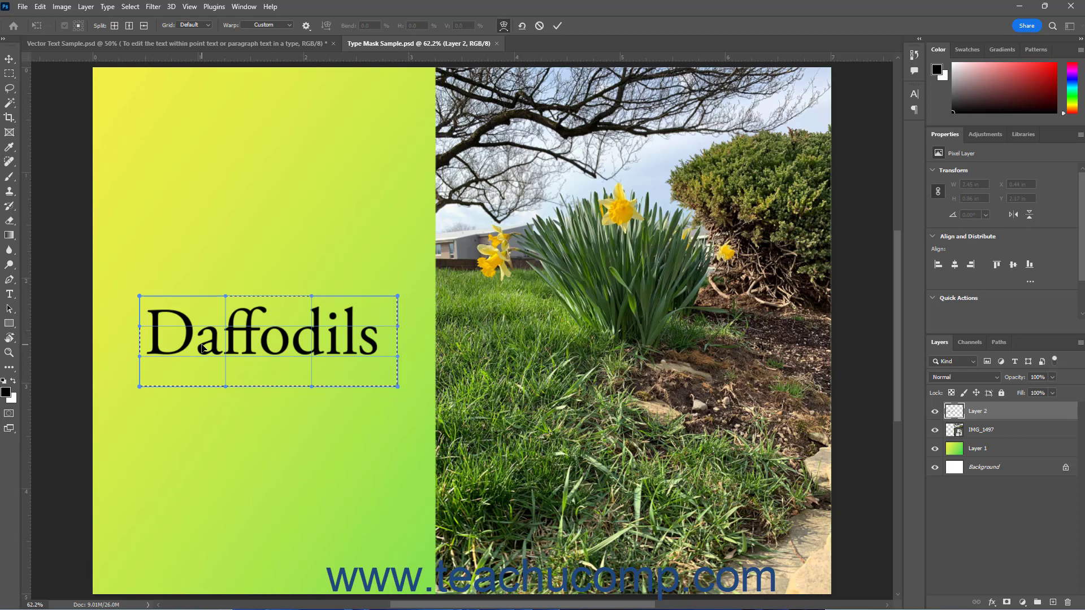
# - Start a Warp transform on the left text column in Vector Text Sample.psd using the Bulge style
pyautogui.click(211, 42)
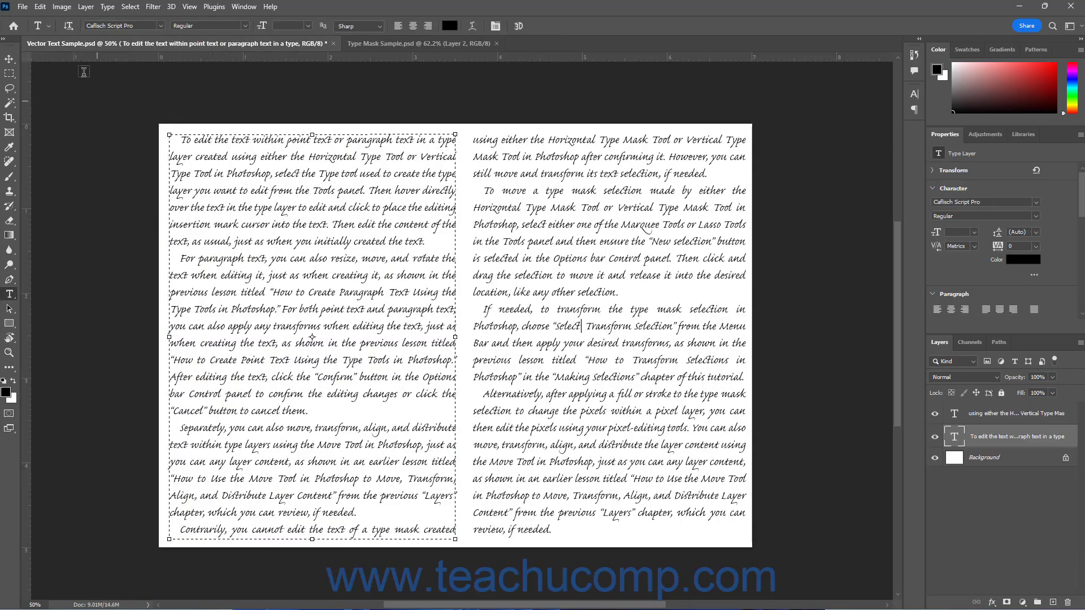
pyautogui.click(40, 7)
pyautogui.moveTo(113, 266)
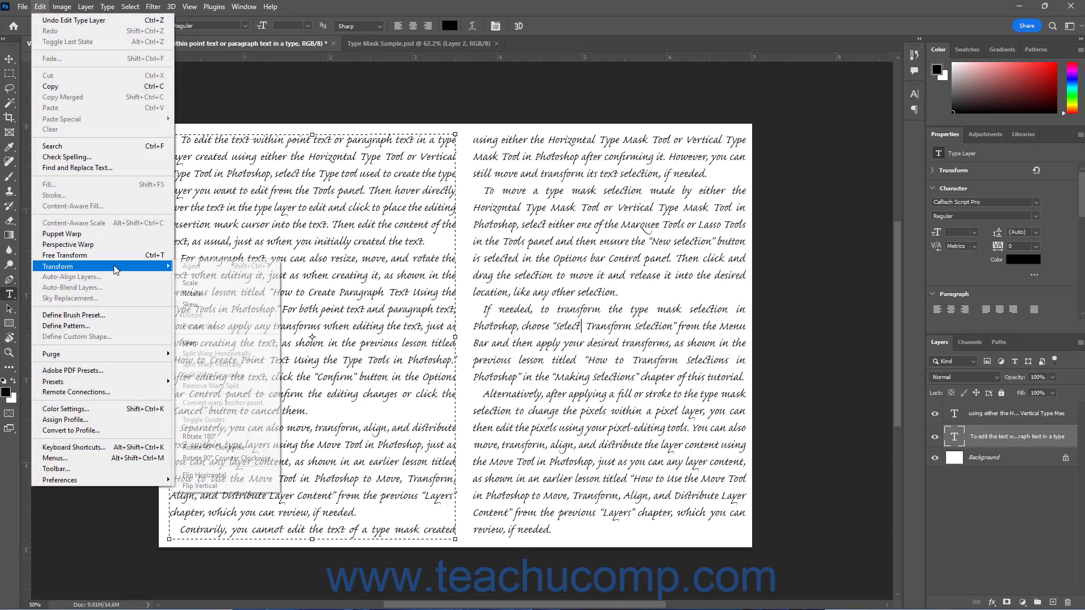
pyautogui.click(203, 345)
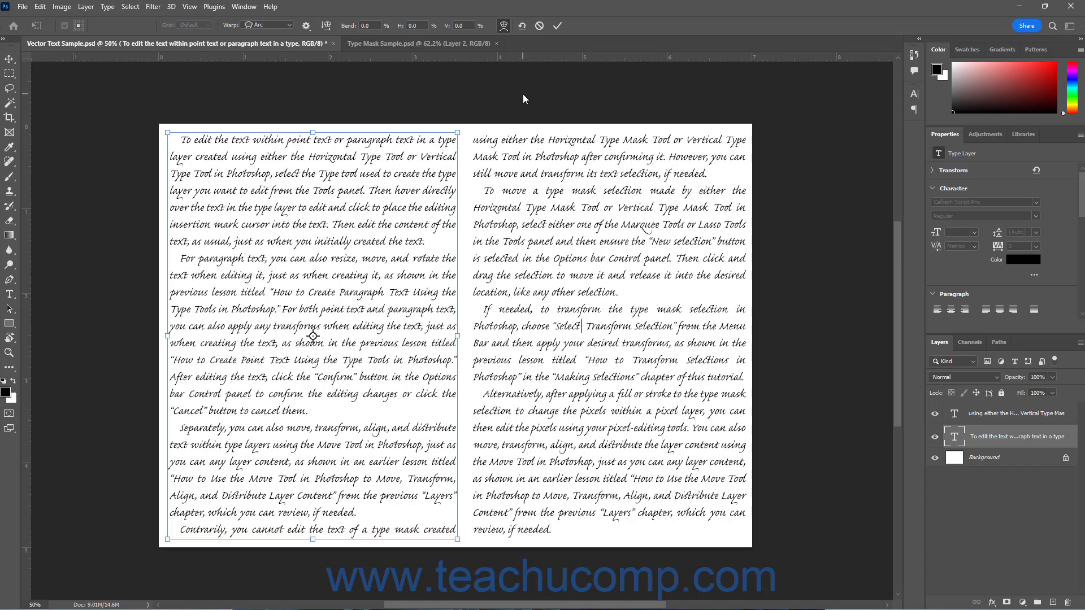
pyautogui.click(289, 29)
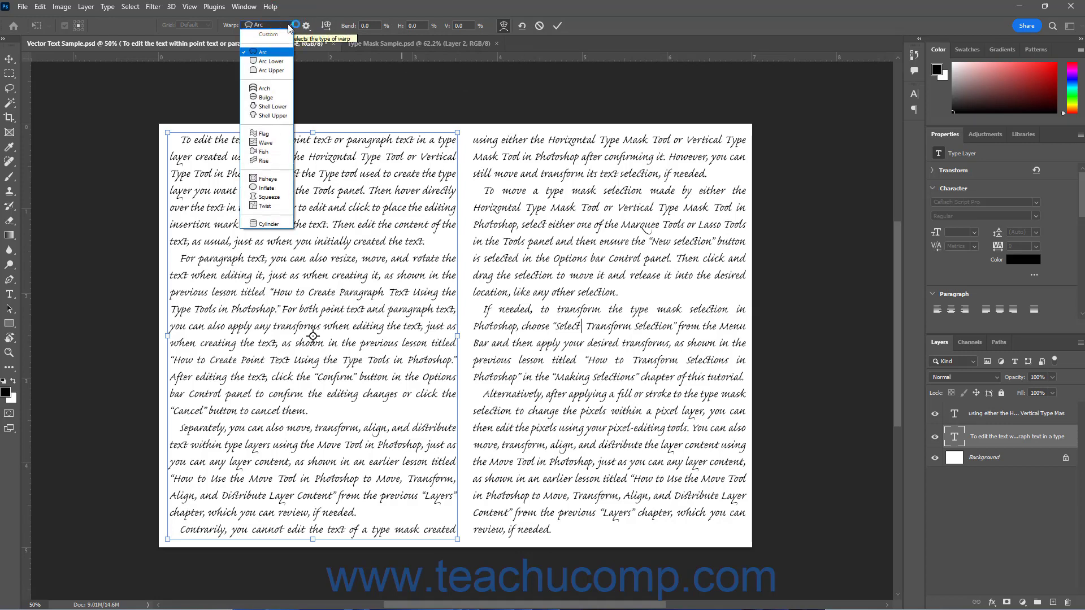
pyautogui.click(279, 95)
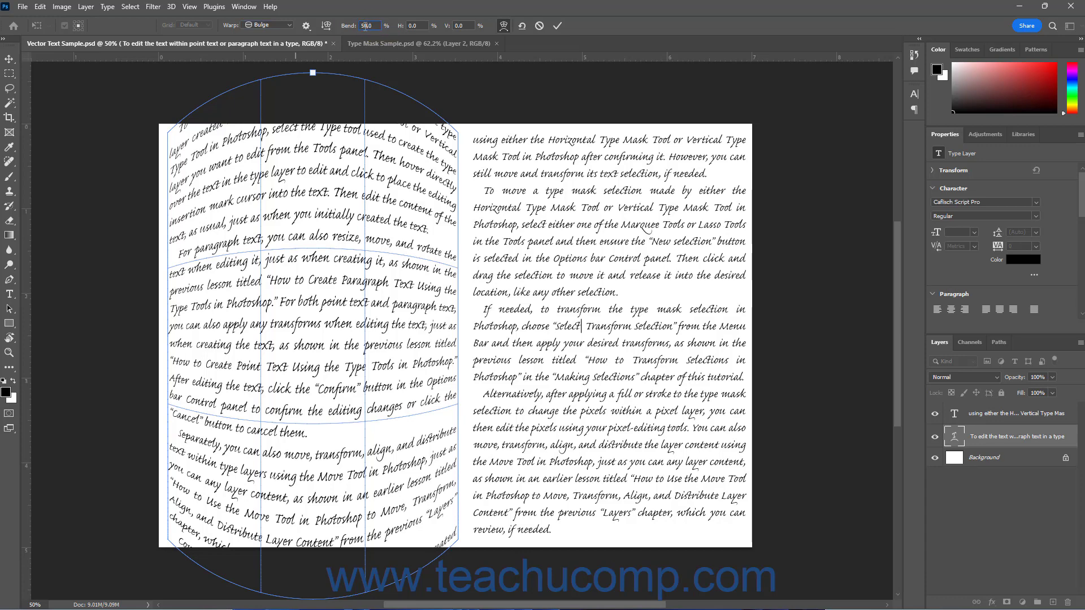
# - Reset the Bulge warp's bend to 0 and set it to 10%
pyautogui.write('0')
pyautogui.press('Return')
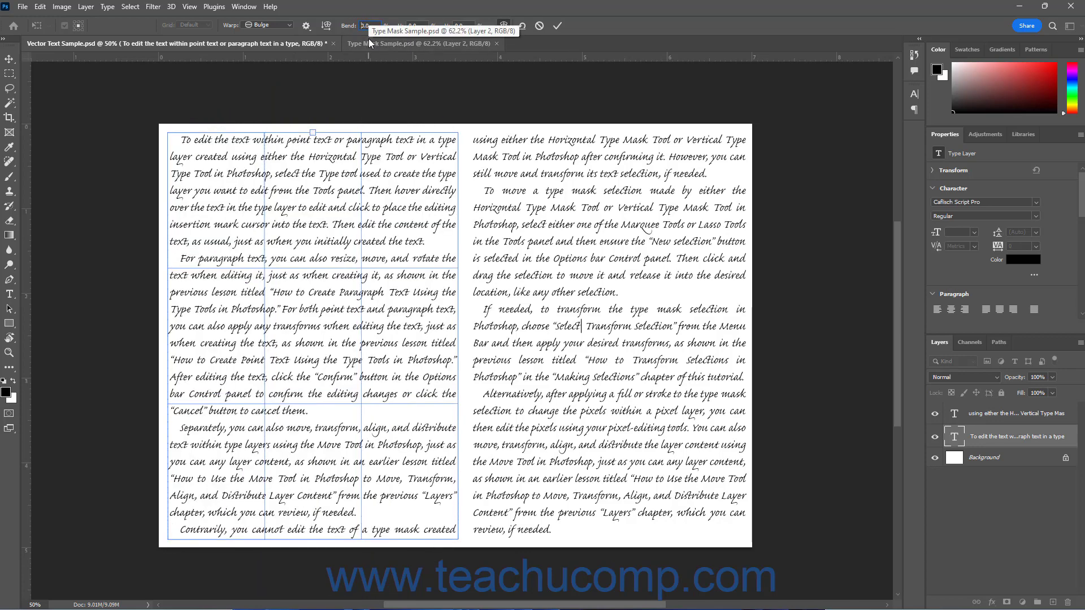
pyautogui.write('10')
pyautogui.press('Return')
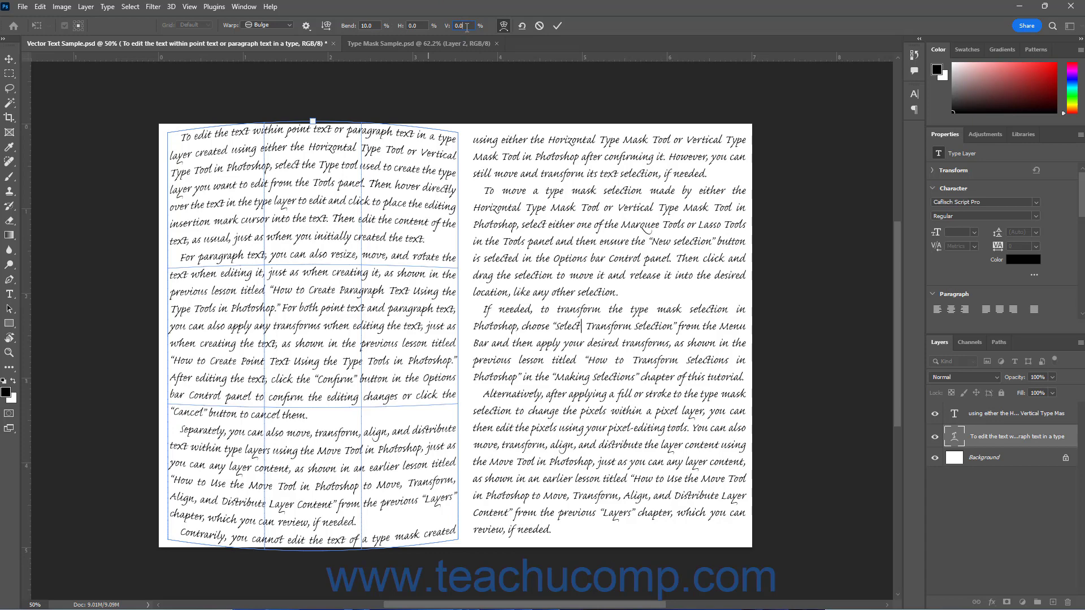
# - Preview the bulge in the other warp orientation and restore it, reviewing the warp guide options and available styles
pyautogui.click(327, 26)
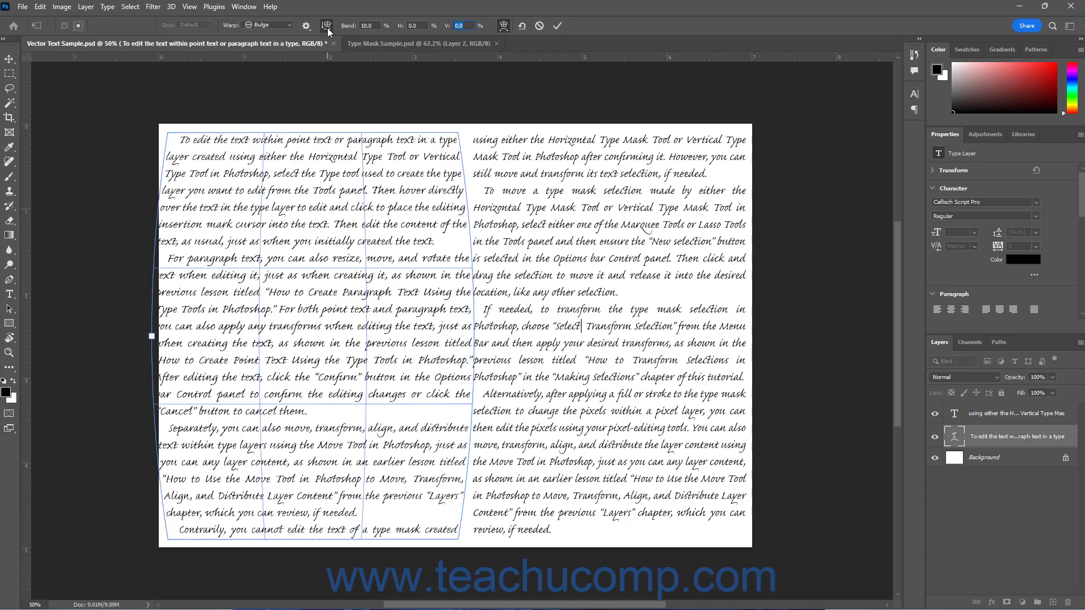
pyautogui.click(327, 26)
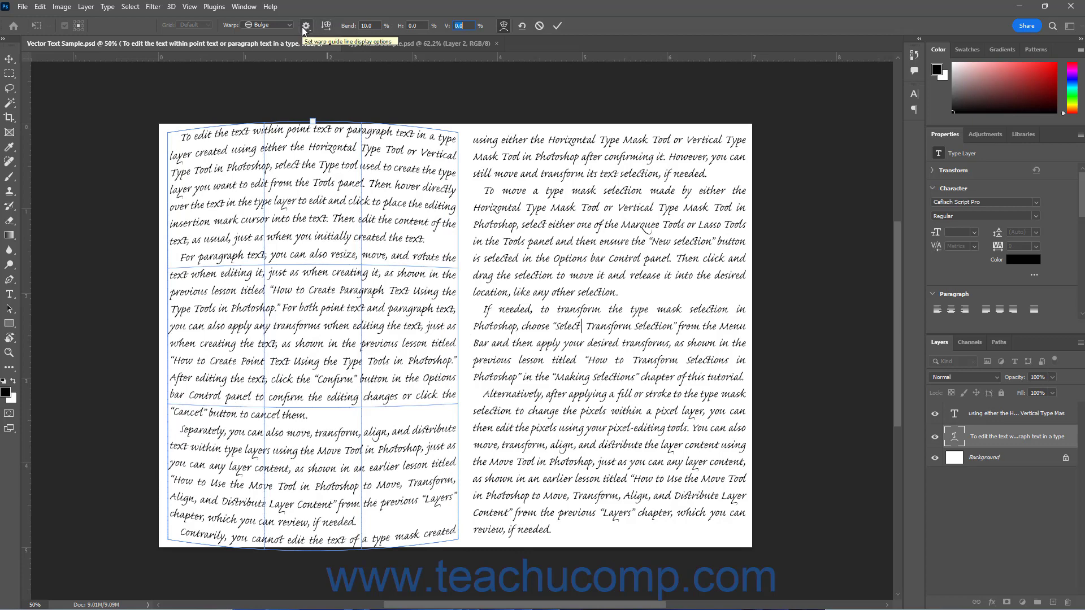
pyautogui.click(306, 27)
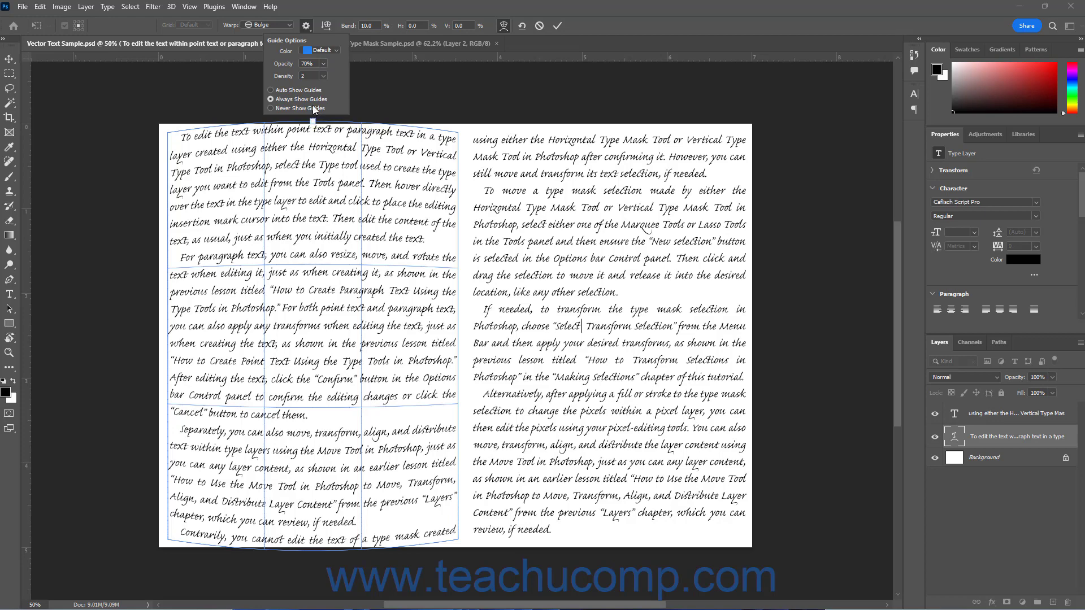
pyautogui.click(307, 26)
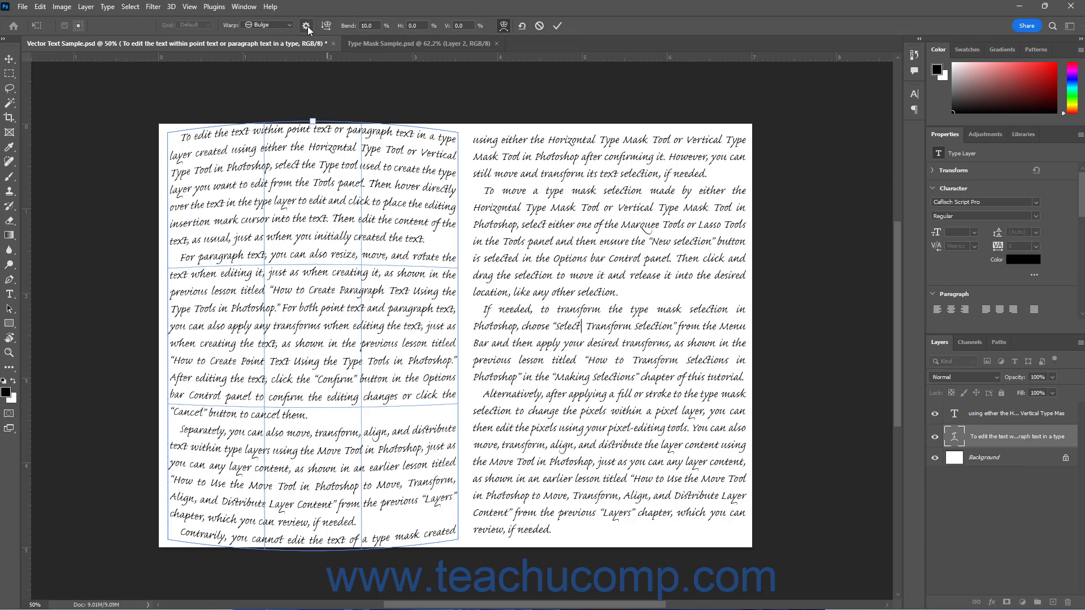
pyautogui.click(289, 25)
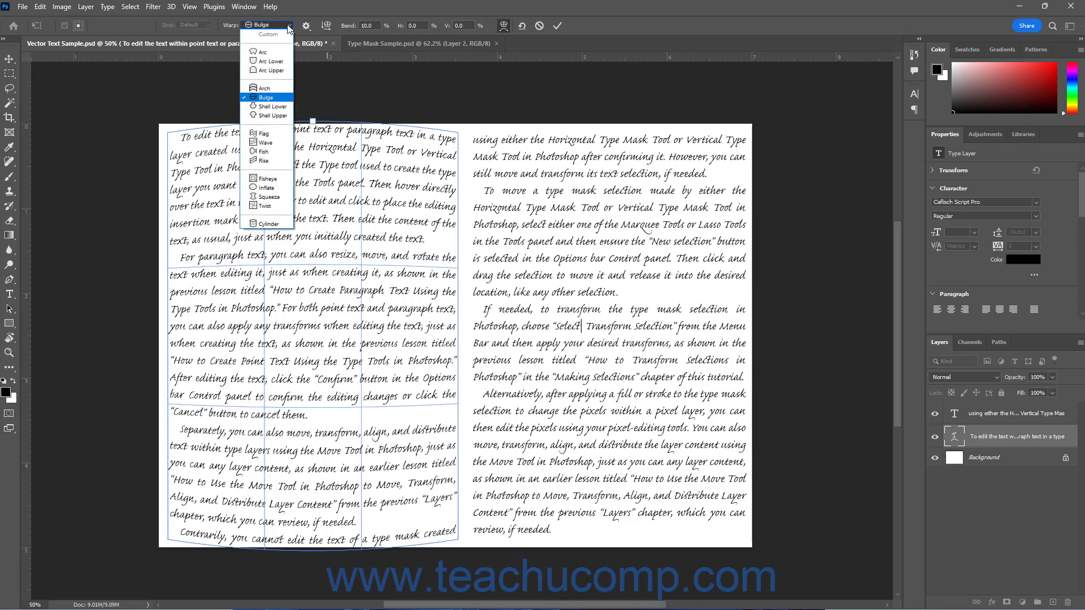
pyautogui.click(289, 25)
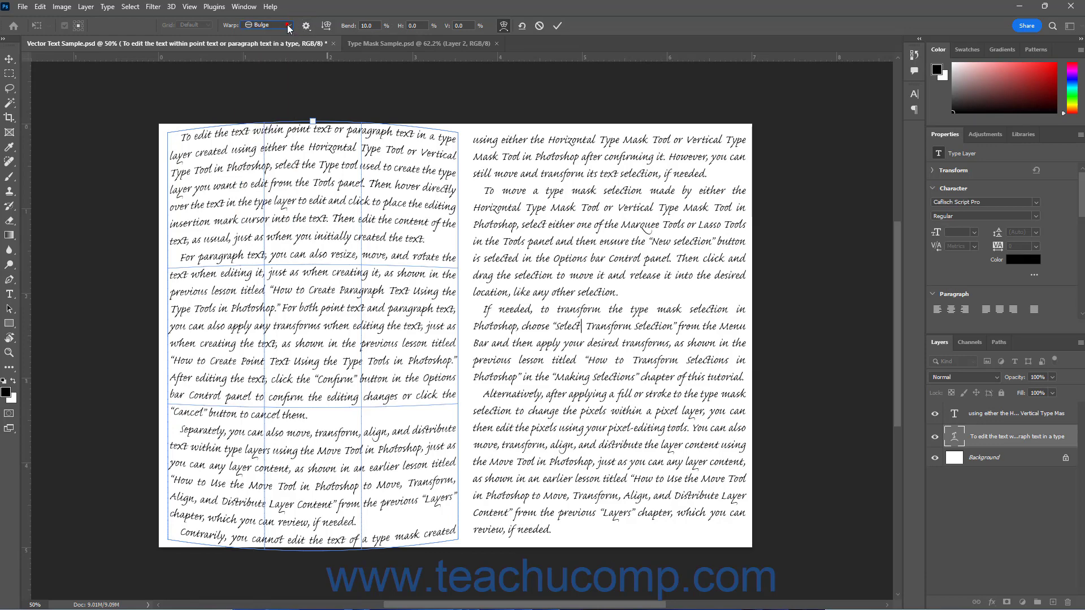
# - Switch to free transform and back to warp mode, and commit the Bulge warp on the left text column
pyautogui.click(505, 25)
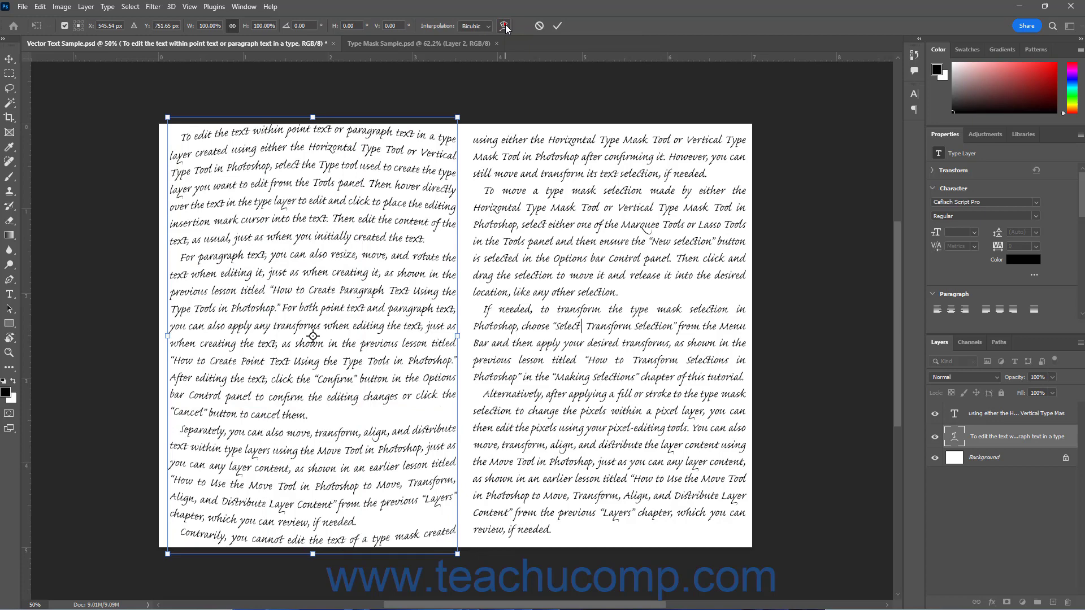
pyautogui.click(504, 26)
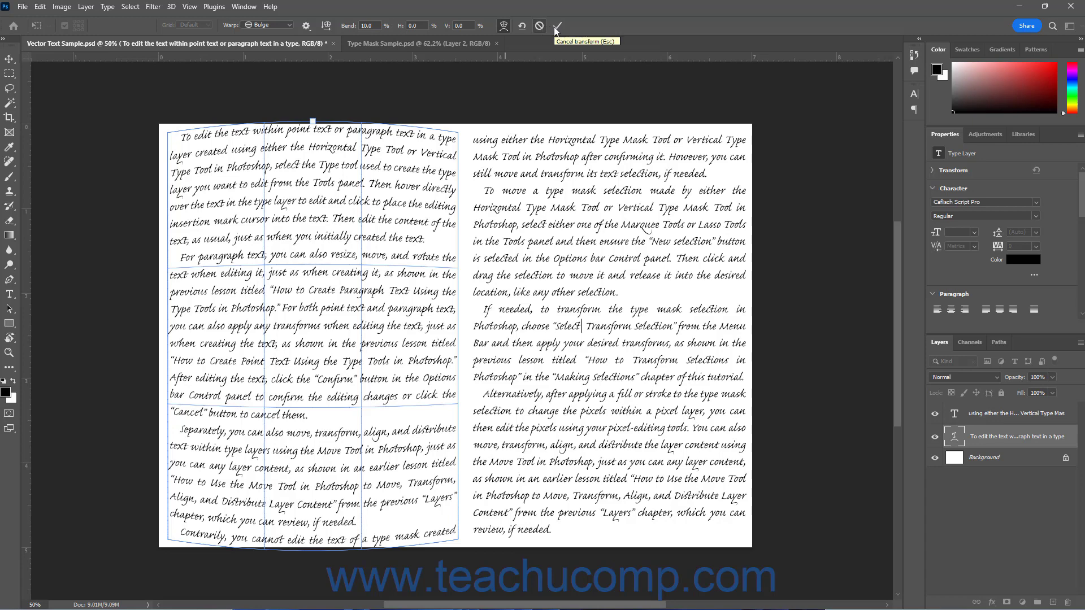
pyautogui.click(540, 26)
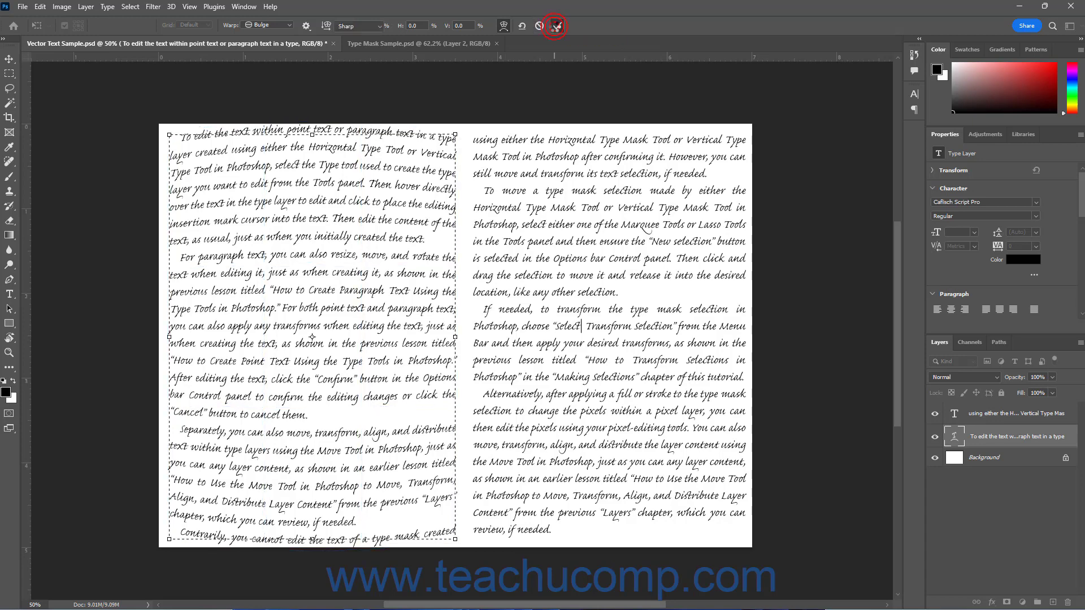
# - Apply the Bulge style to the right text column using the Warp Text dialog
pyautogui.click(534, 139)
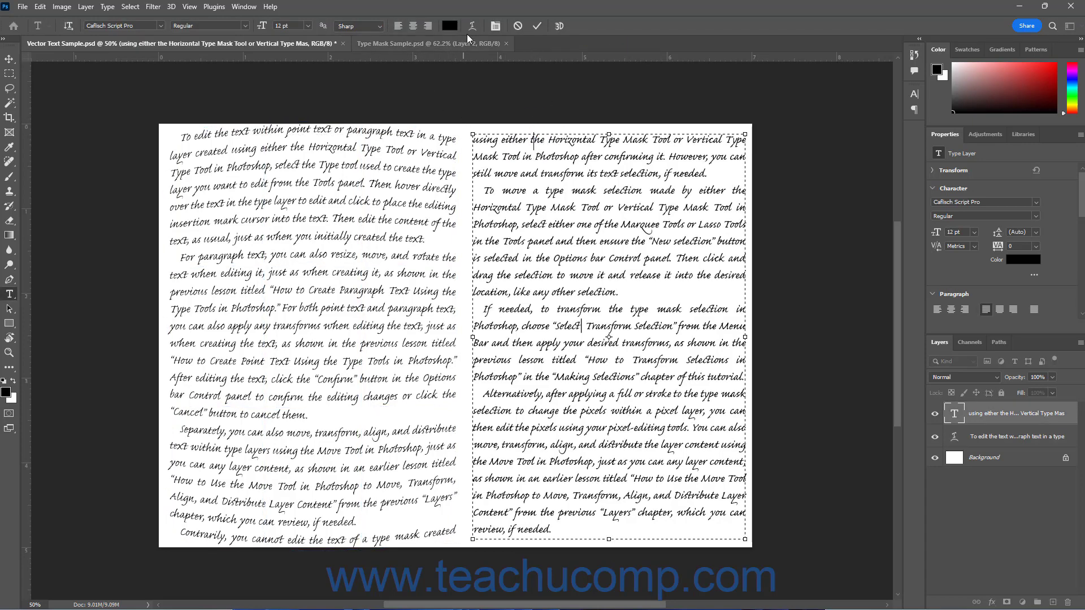
pyautogui.click(472, 26)
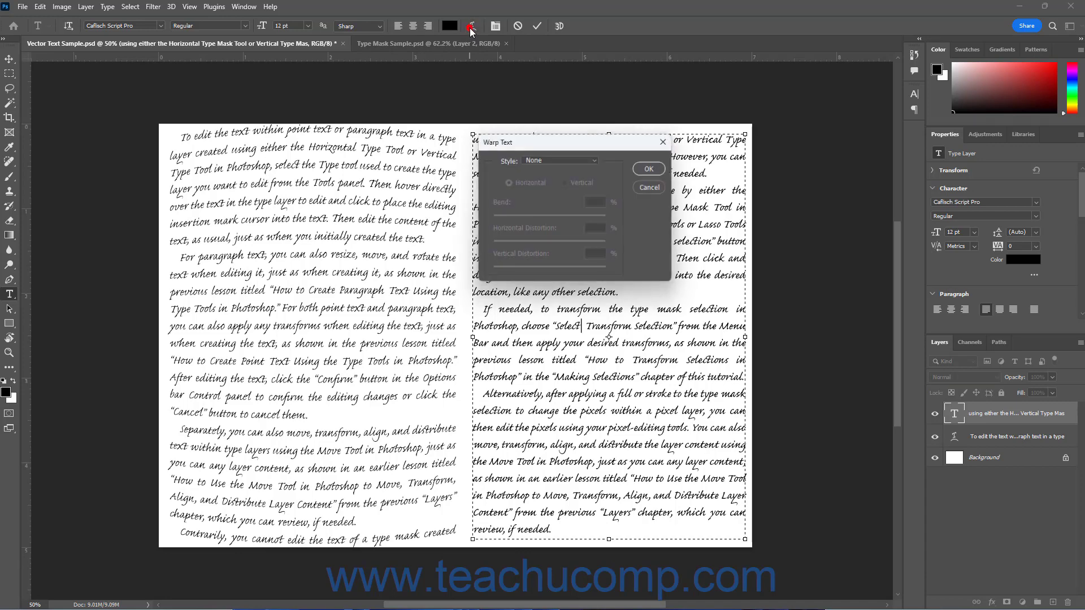
pyautogui.click(540, 159)
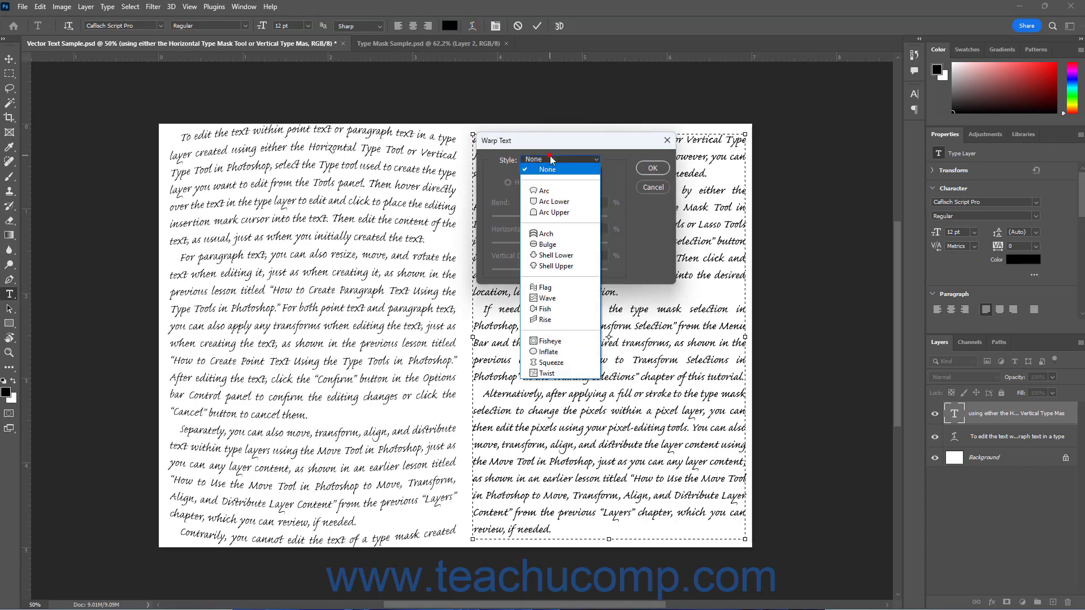
pyautogui.click(547, 244)
# - Set the right column's Bulge bend to +10% and commit the type layer edit
pyautogui.doubleClick(597, 201)
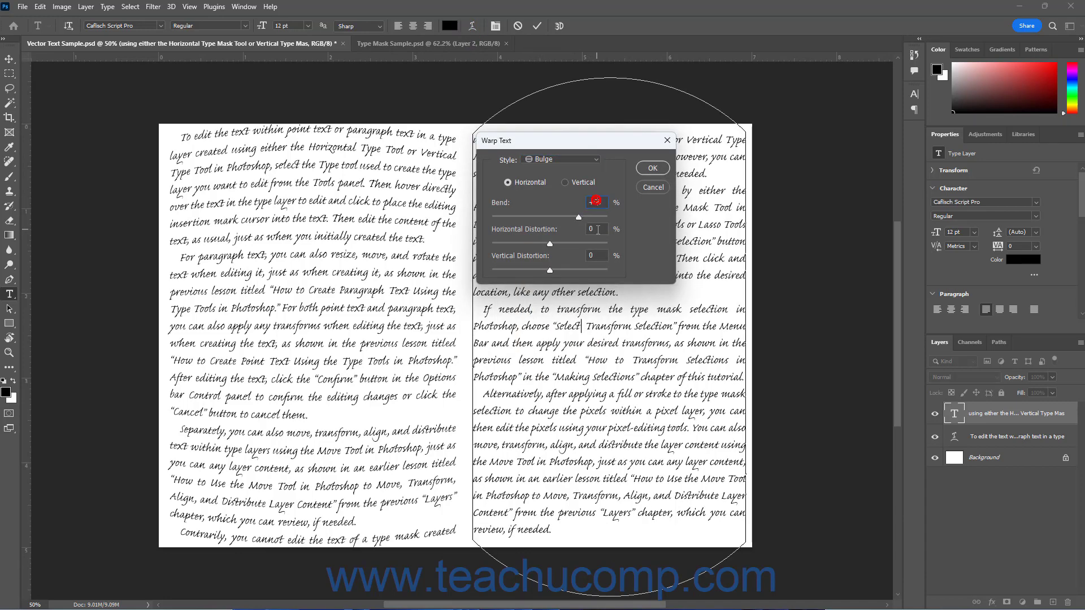
pyautogui.write('0')
pyautogui.write('1')
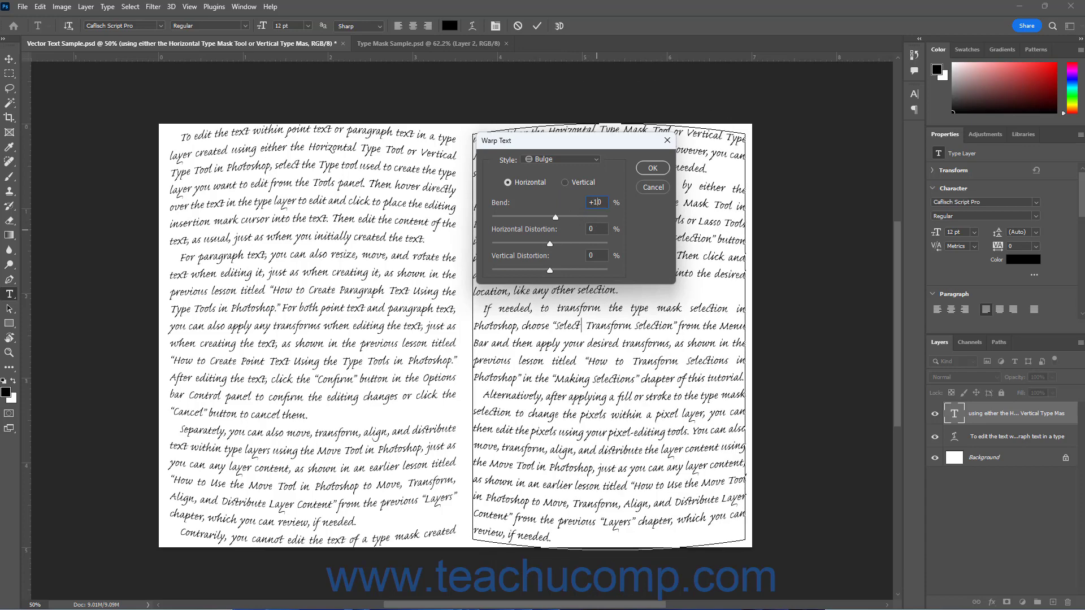
pyautogui.click(649, 168)
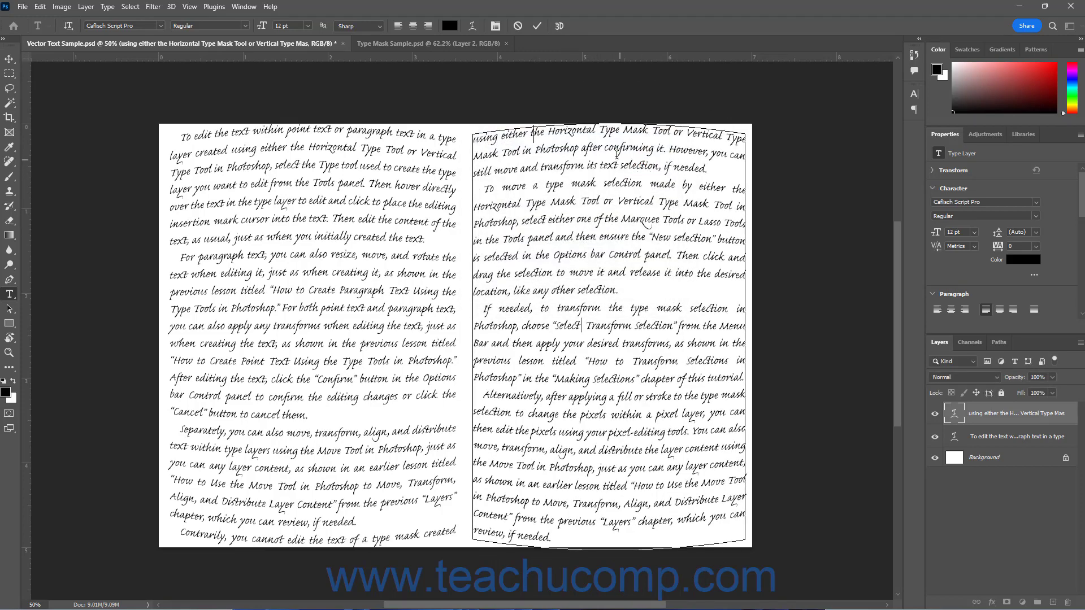
pyautogui.click(537, 26)
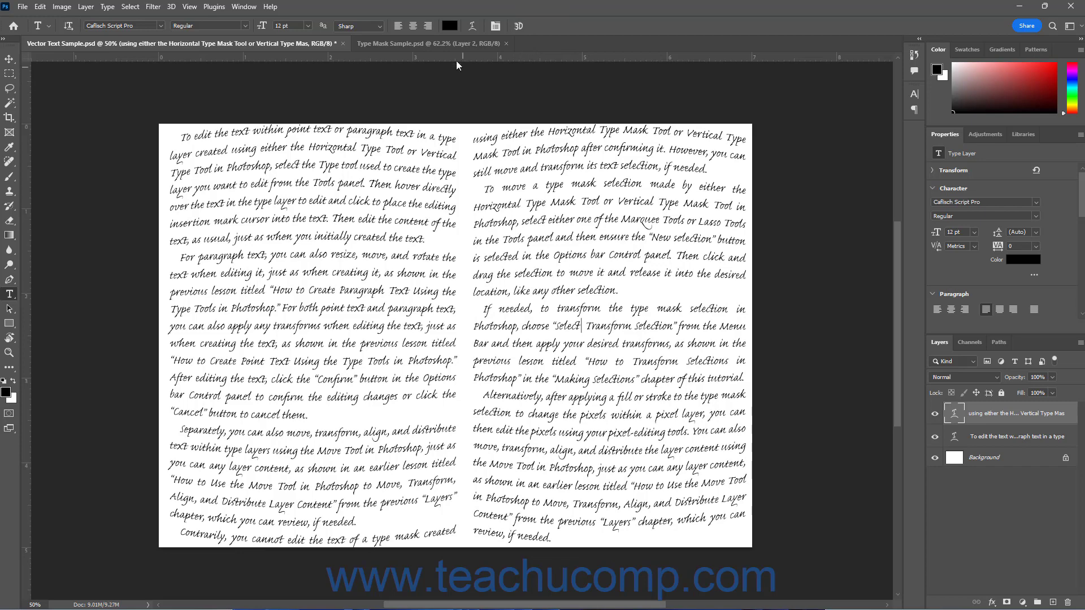
# - Switch to Type Mask Sample.psd and start a Warp transform on the Daffodils text in Layer 2
pyautogui.click(443, 45)
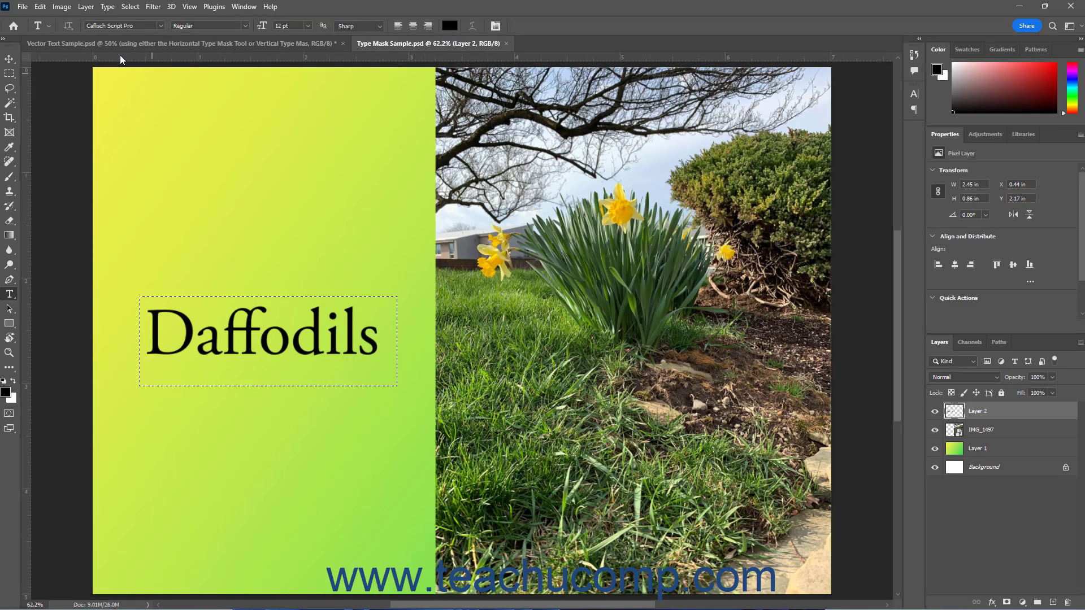
pyautogui.click(40, 8)
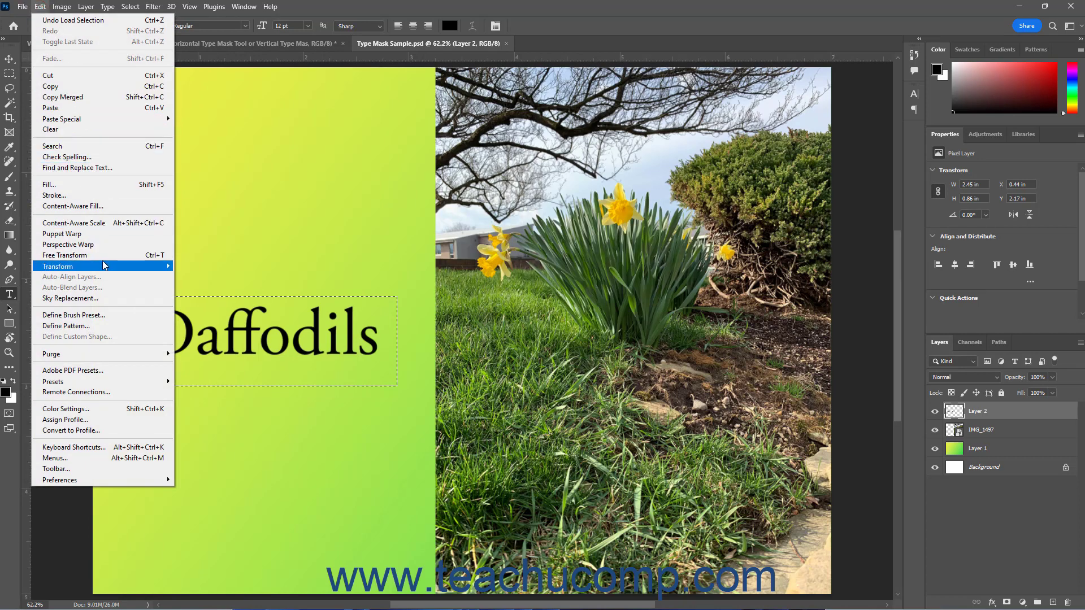
pyautogui.moveTo(157, 268)
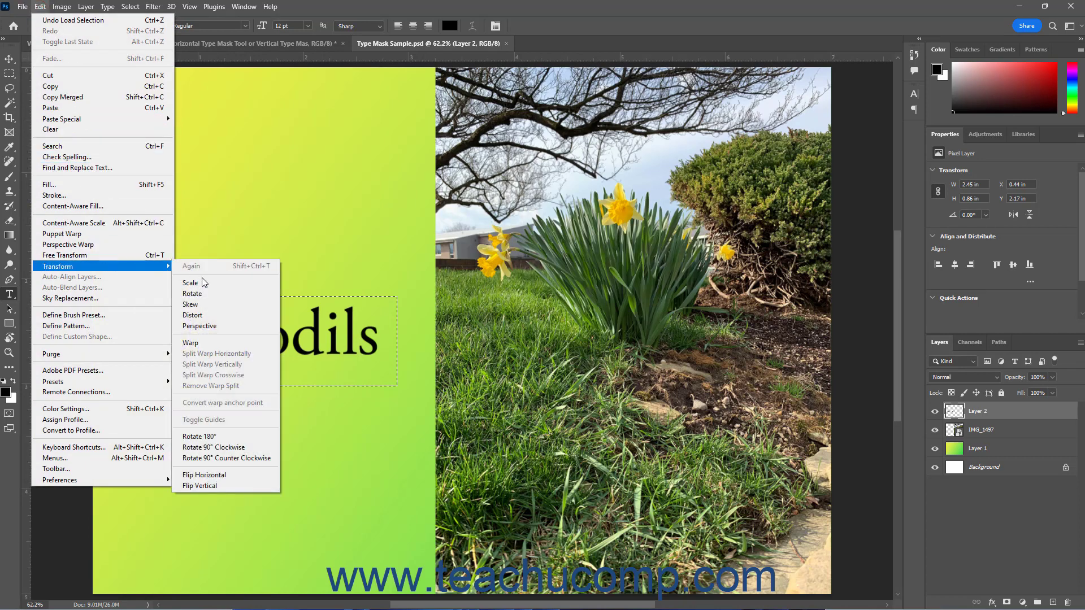
pyautogui.click(192, 343)
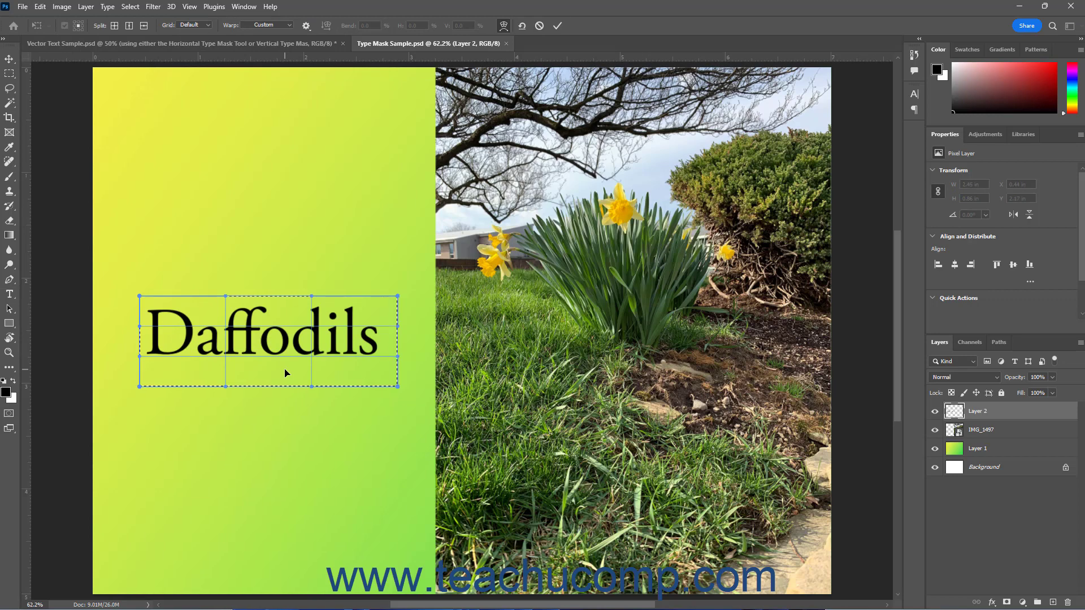
# - Apply a custom warp grid of 3 columns and 3 rows to the Daffodils text
pyautogui.click(208, 24)
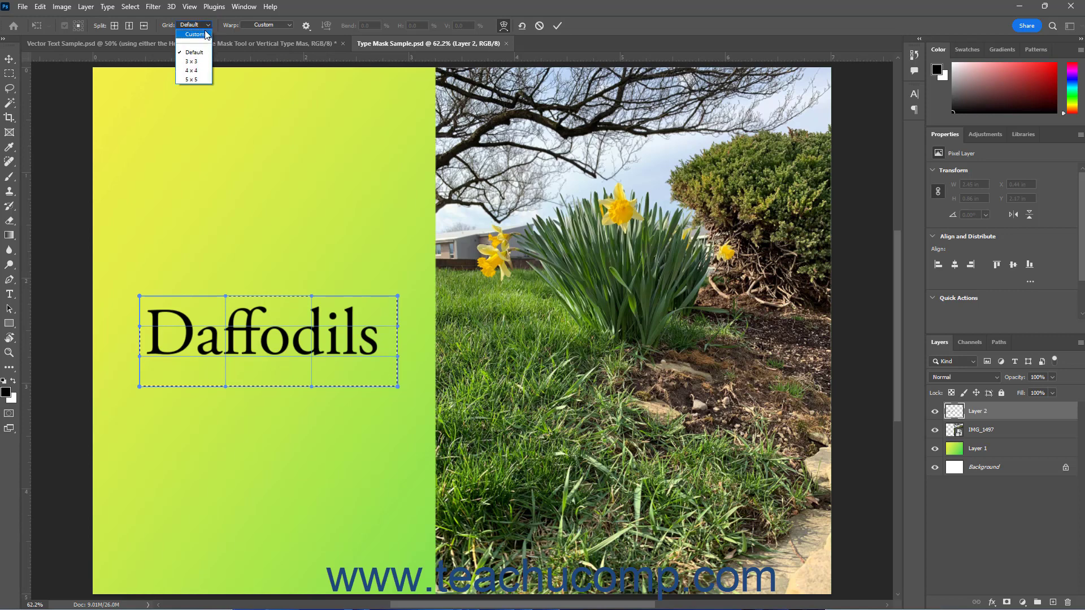
pyautogui.click(203, 50)
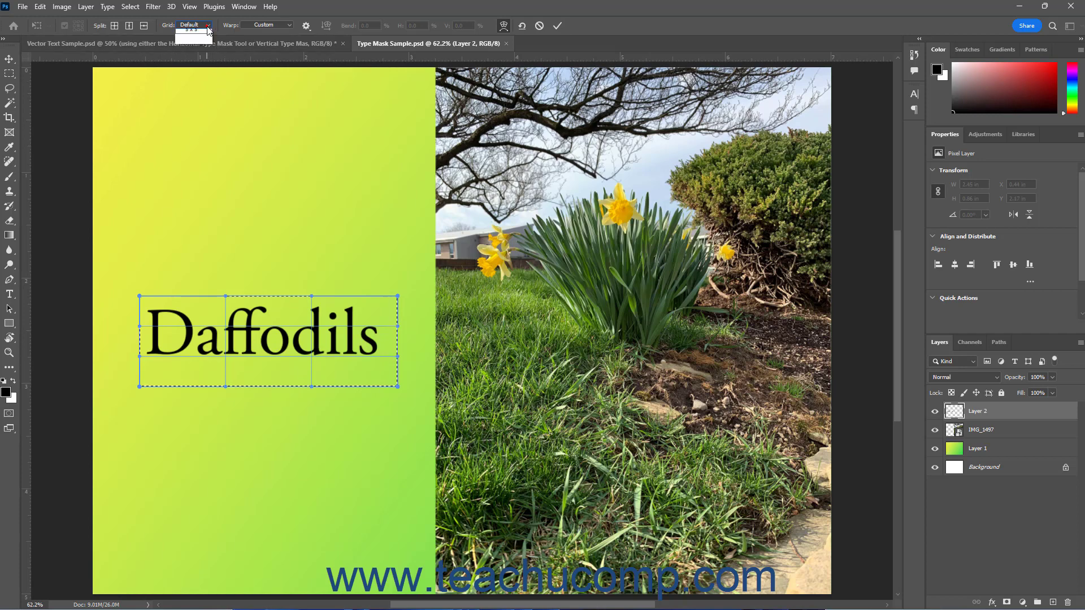
pyautogui.click(207, 26)
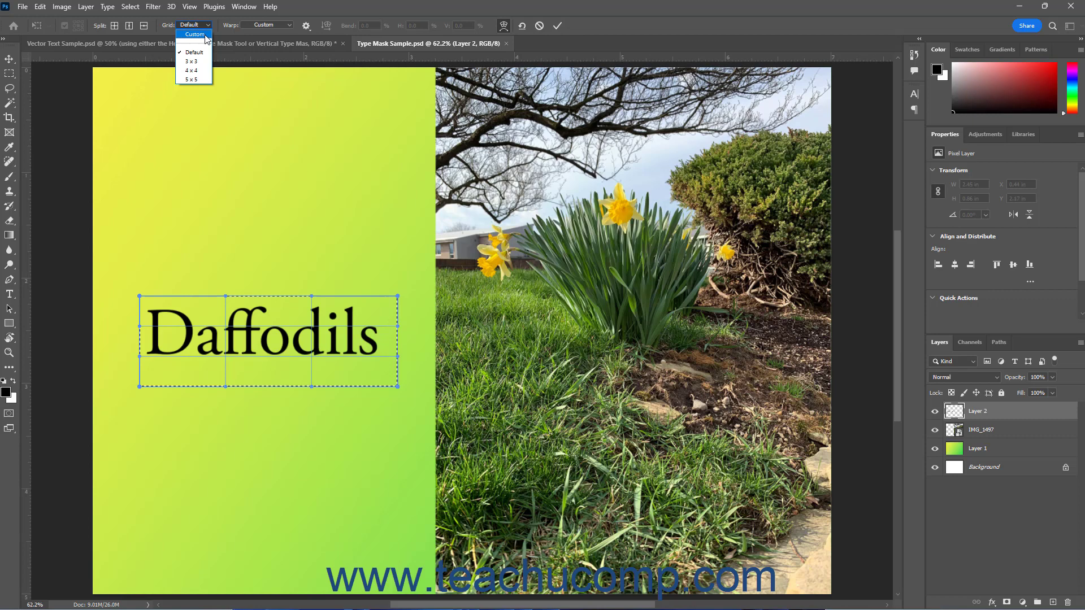
pyautogui.click(205, 36)
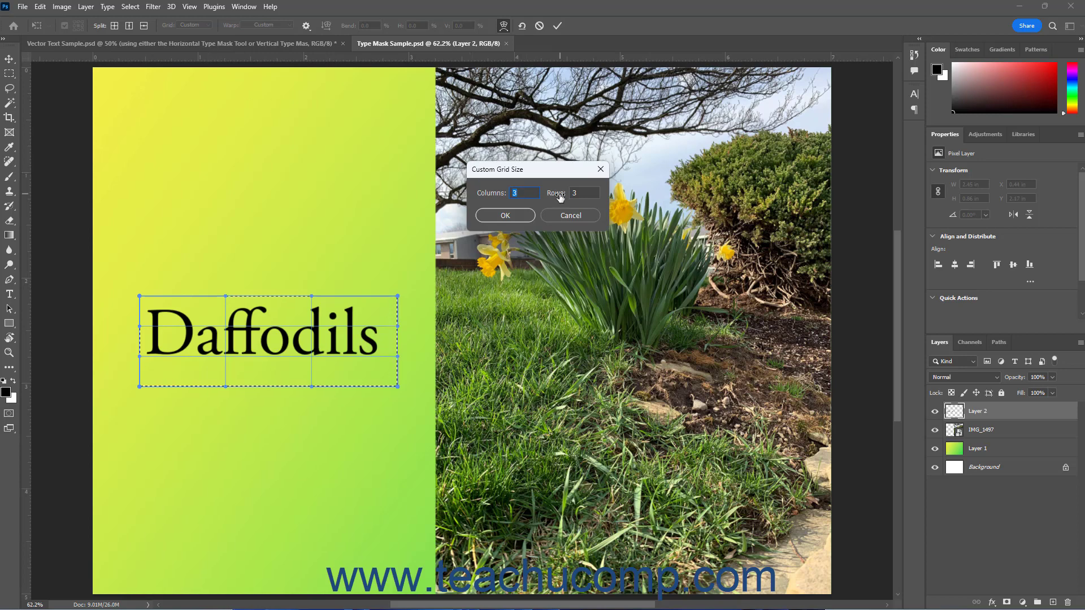
pyautogui.click(521, 216)
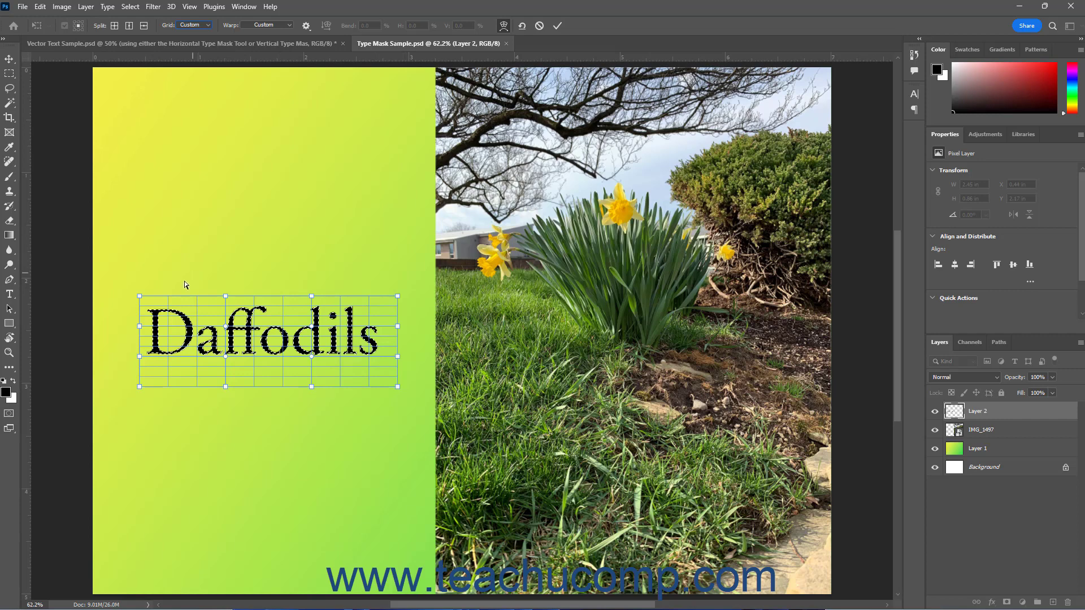
# - Pull the warp grid's upper-left corner outward and curve both adjoining edges with its direction handles
pyautogui.click(141, 297)
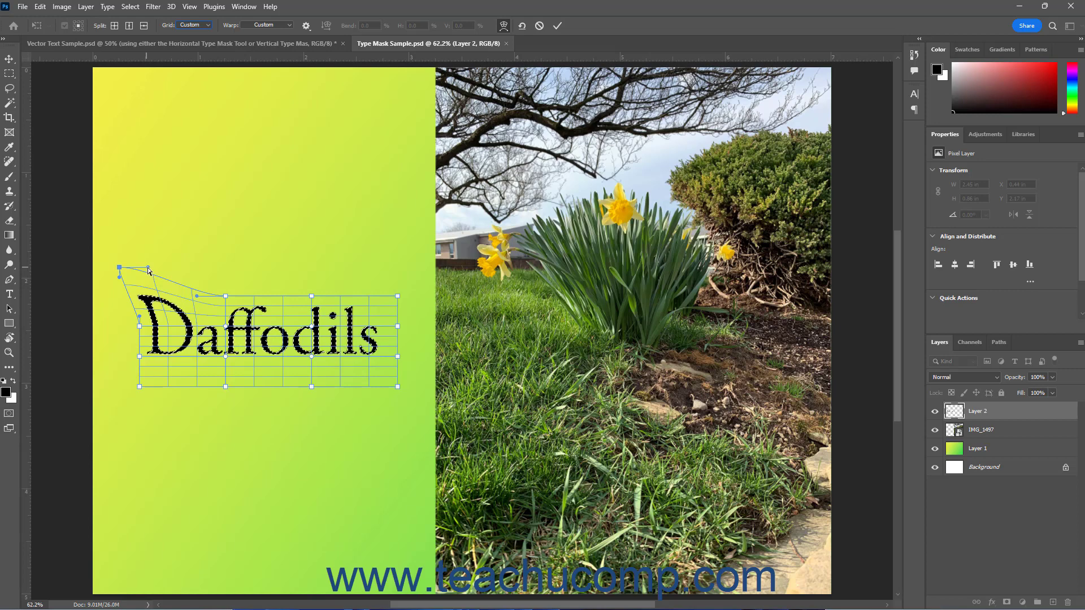
pyautogui.moveTo(148, 267); pyautogui.dragTo(149, 232)
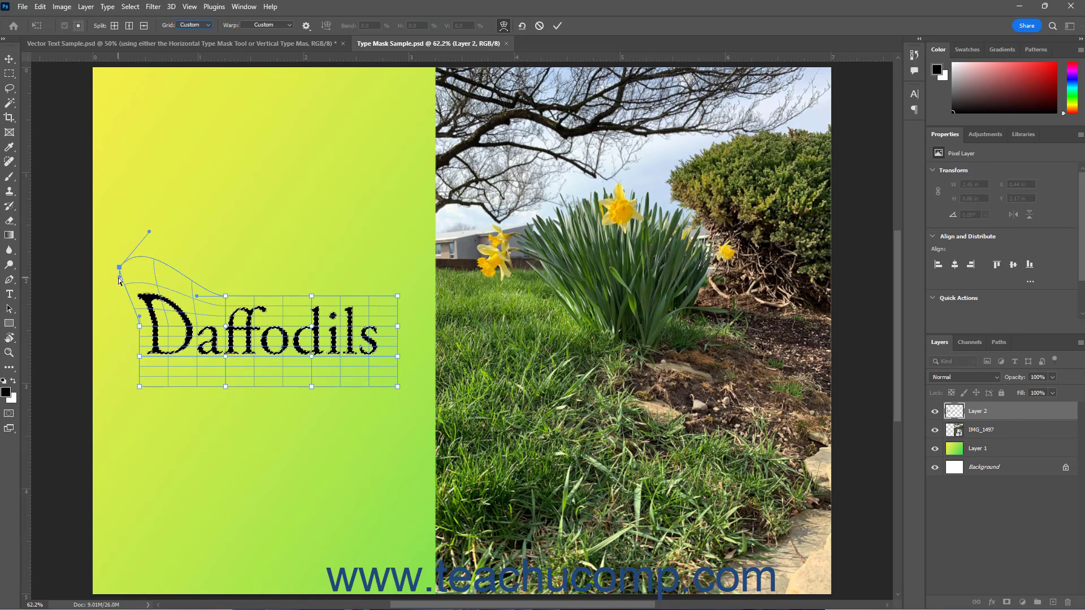
pyautogui.moveTo(118, 277); pyautogui.dragTo(103, 293)
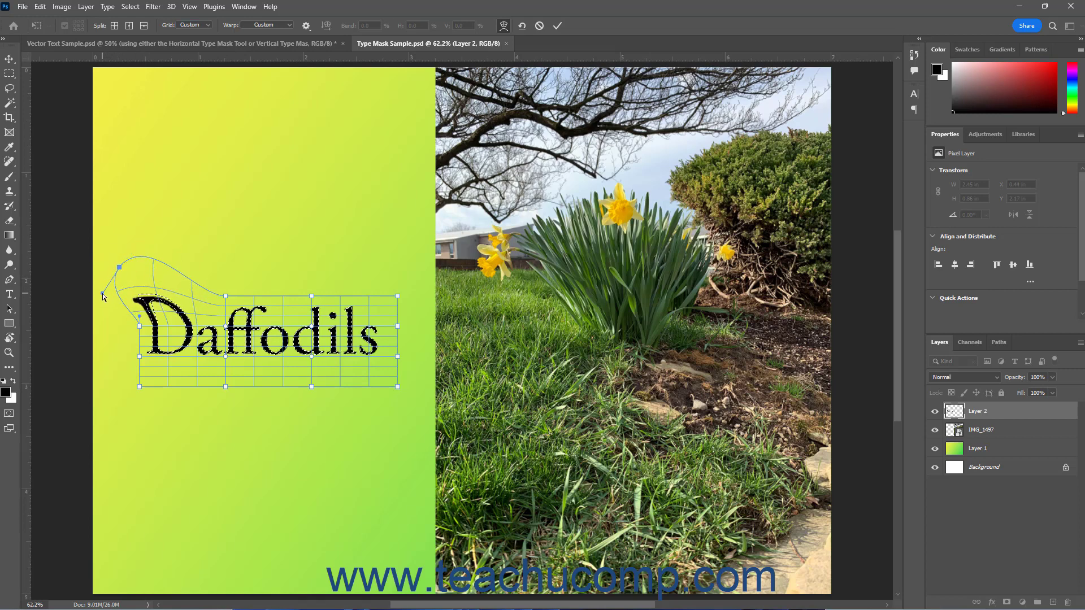
# - Reshape the grid's left edge and flare its lower-left corner outward to mirror the upper-left corner
pyautogui.click(140, 327)
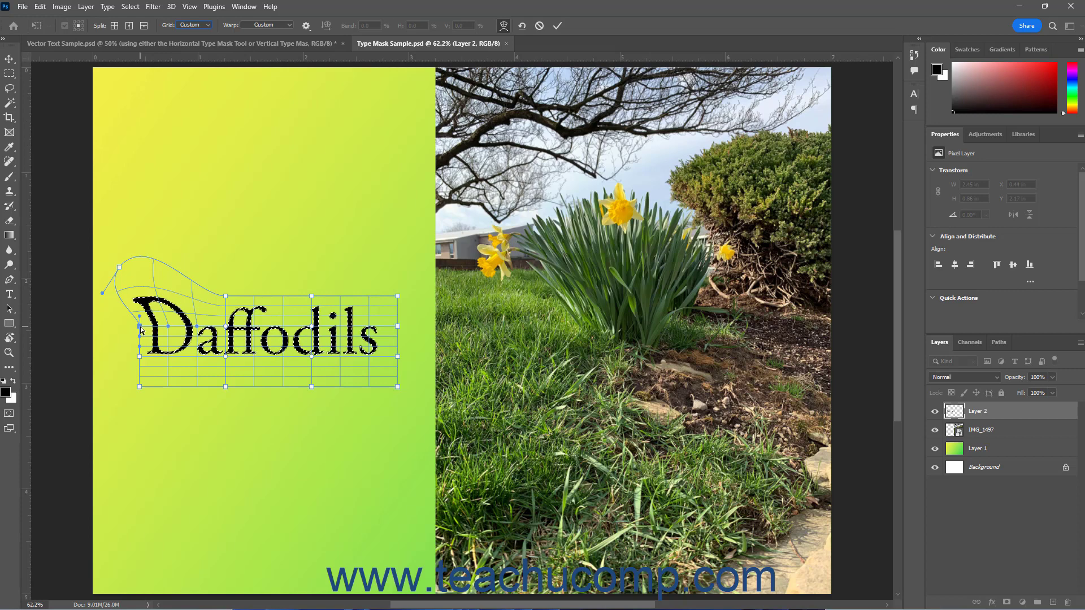
pyautogui.moveTo(140, 326); pyautogui.dragTo(151, 431)
pyautogui.click(118, 415)
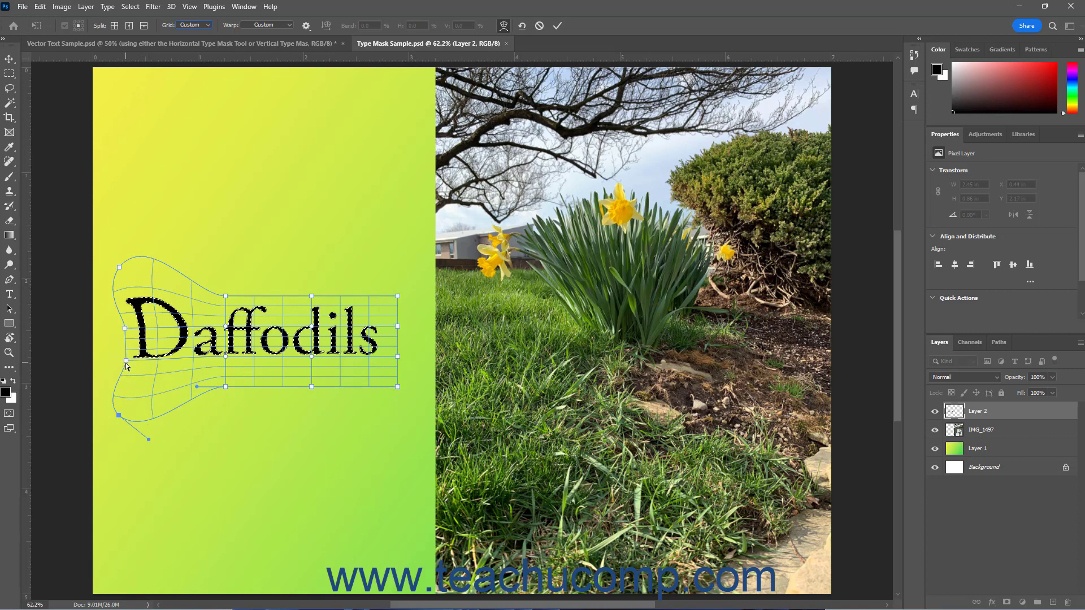
# - Move the lower anchor point on the grid's left edge down and outward, and angle its direction handle inward
pyautogui.moveTo(126, 361); pyautogui.dragTo(117, 373)
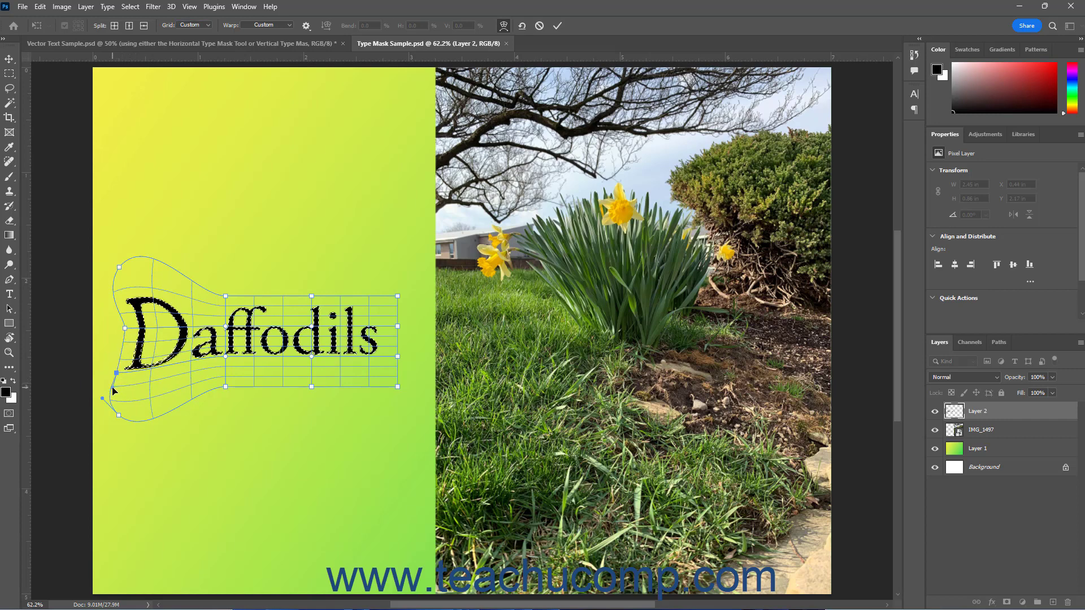
pyautogui.click(117, 373)
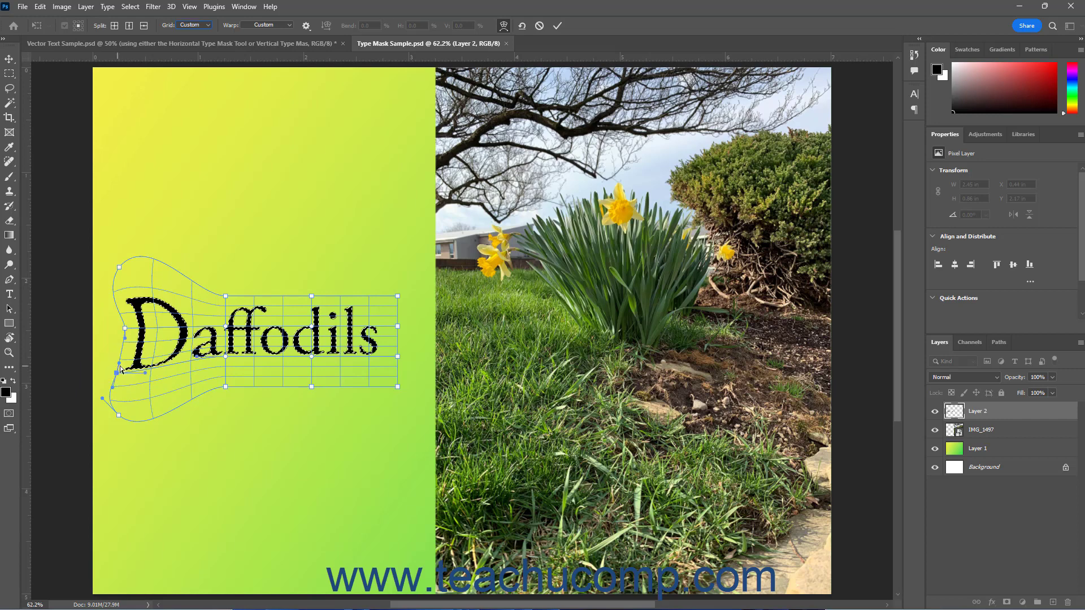
pyautogui.moveTo(119, 366); pyautogui.dragTo(141, 381)
pyautogui.click(116, 373)
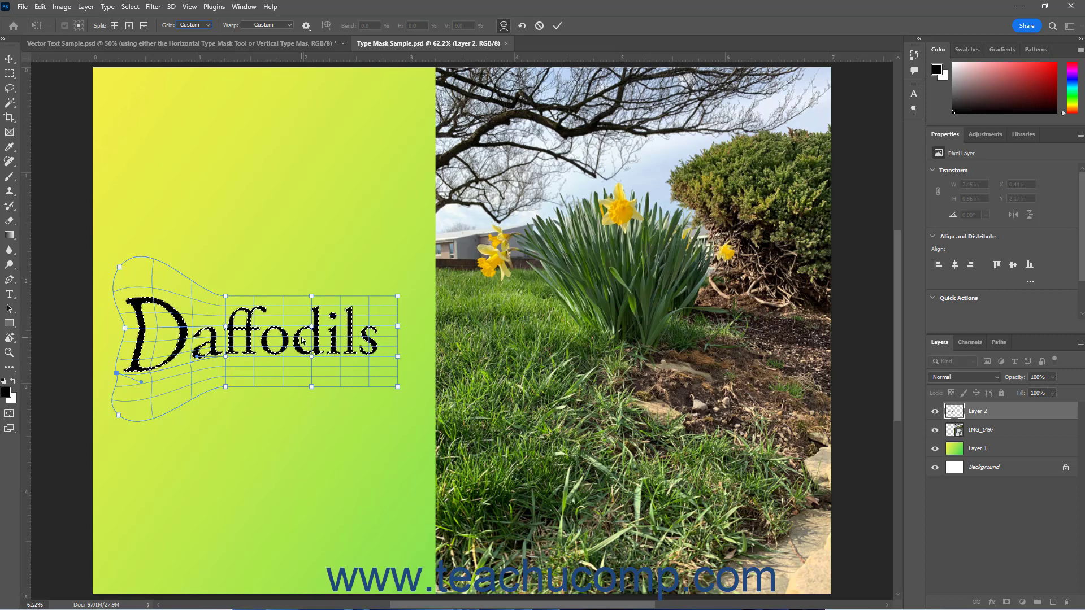
# - Add a vertical warp split through the letter D and commit the warp on the Daffodils text
pyautogui.click(130, 26)
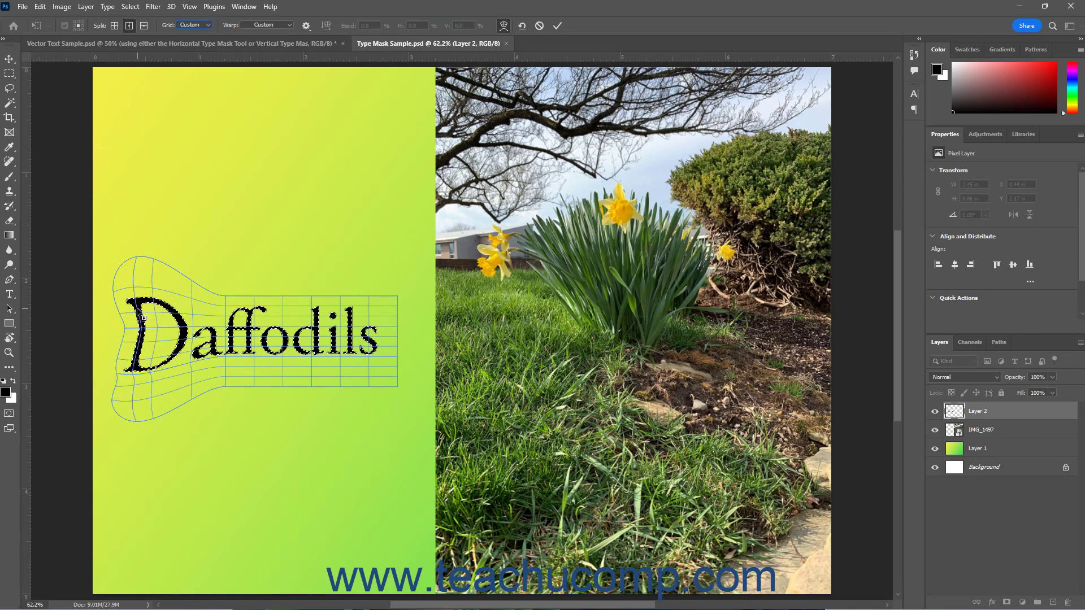
pyautogui.click(139, 310)
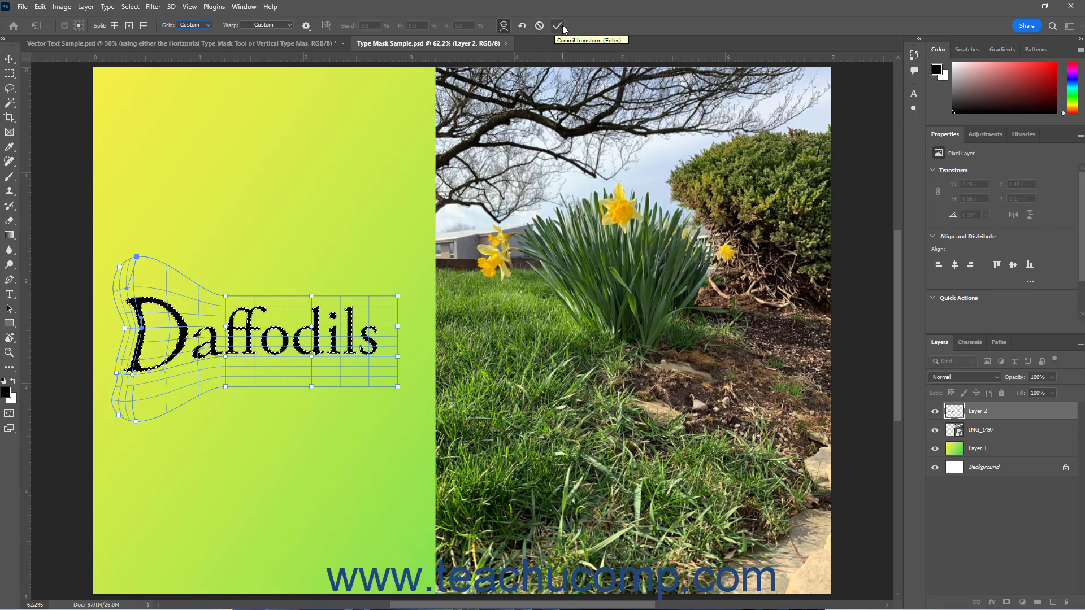
pyautogui.click(540, 26)
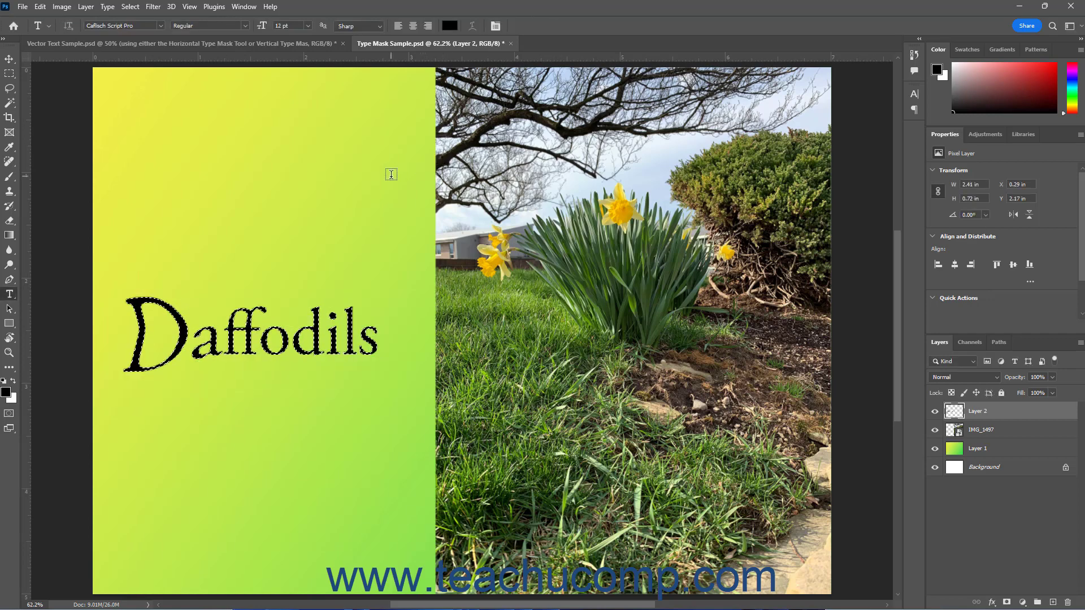